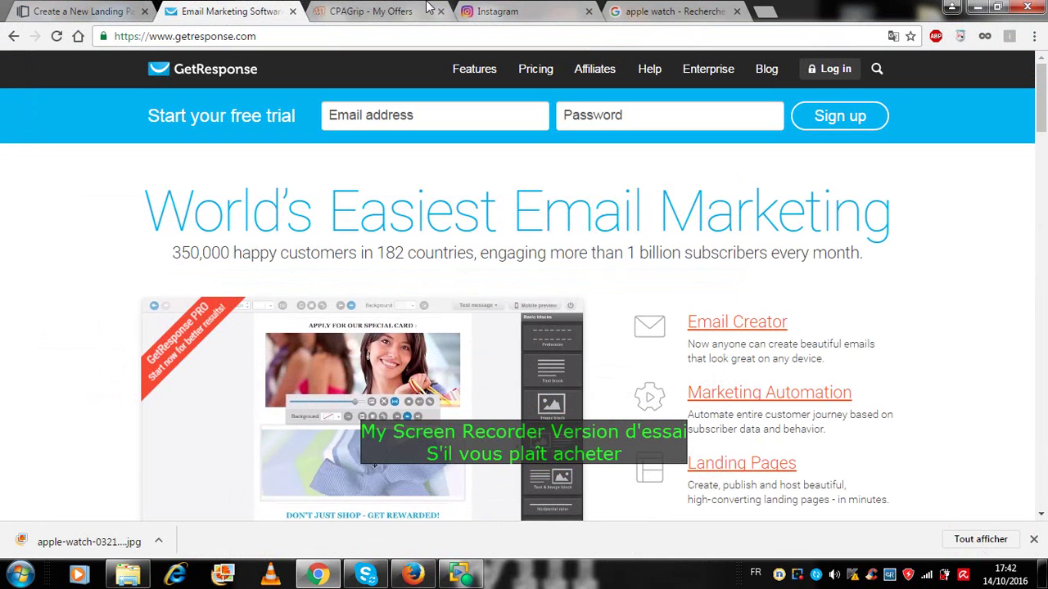
Step: Switch to the CPAGrip offers page, close the open offer's details, and look through the country filter
click(373, 10)
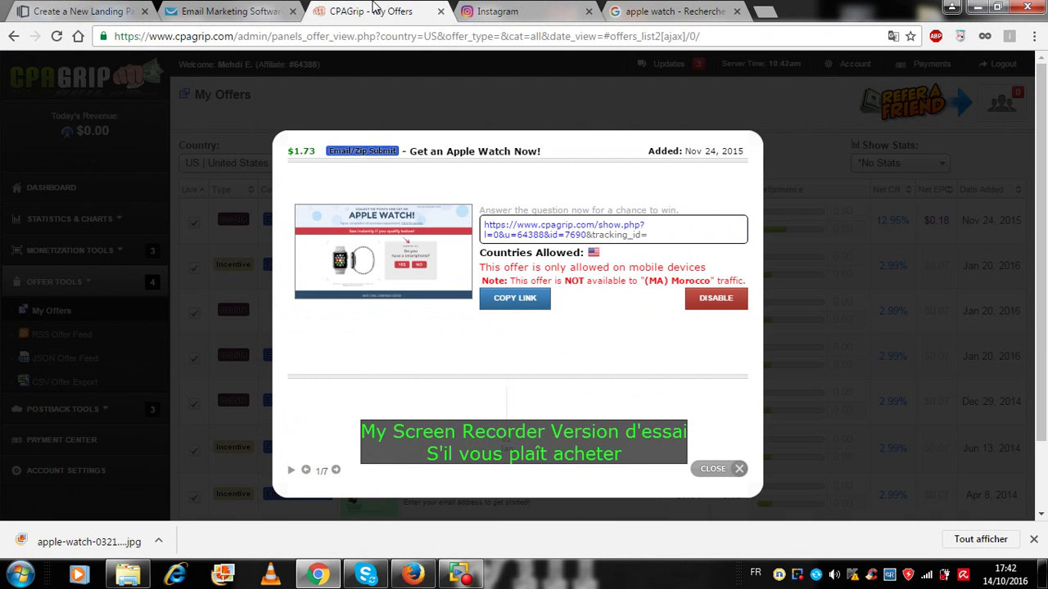
click(719, 469)
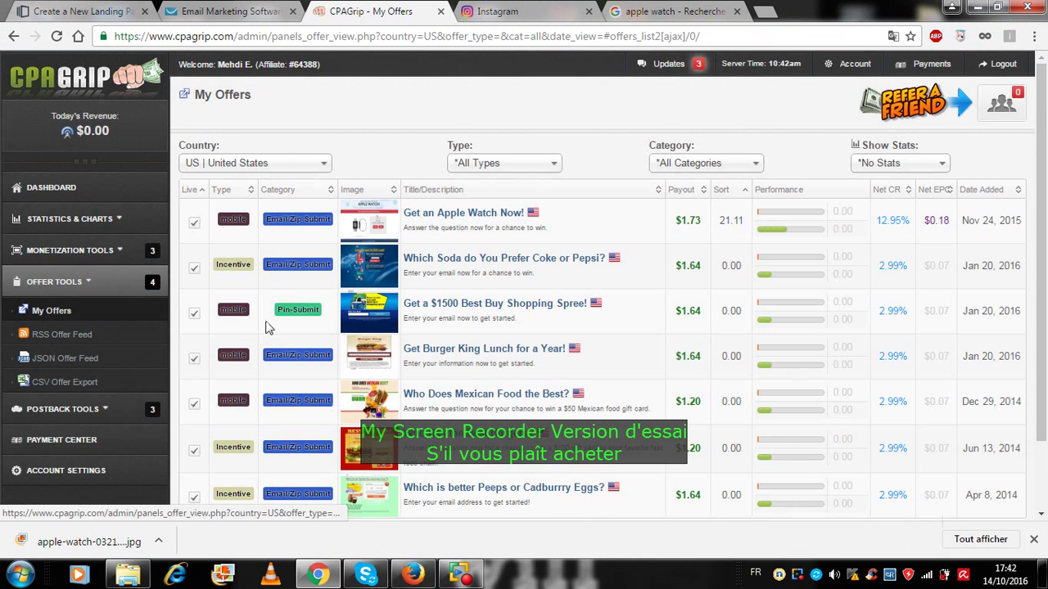
click(323, 171)
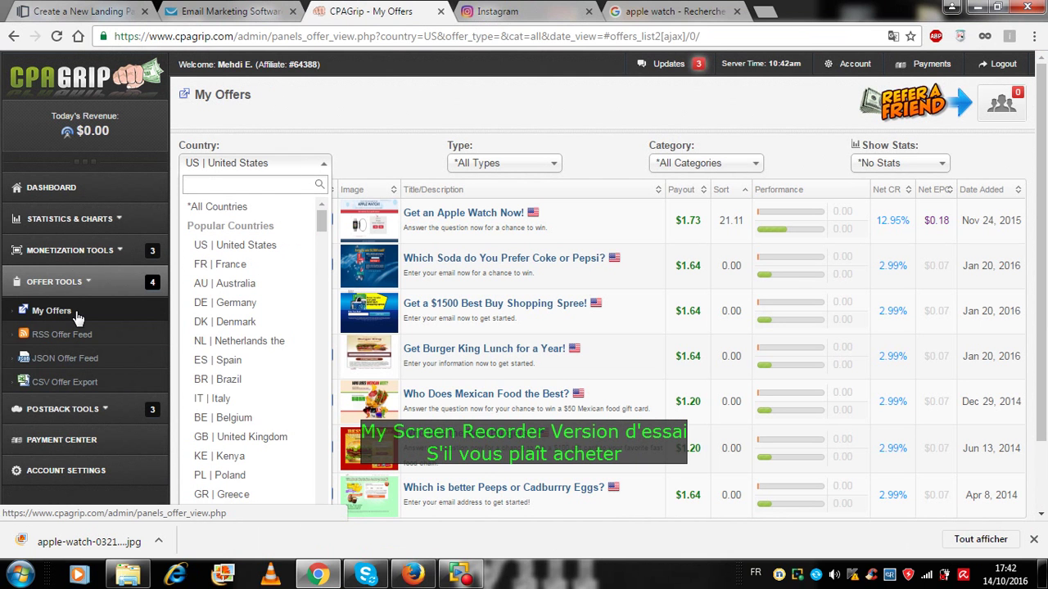
click(410, 125)
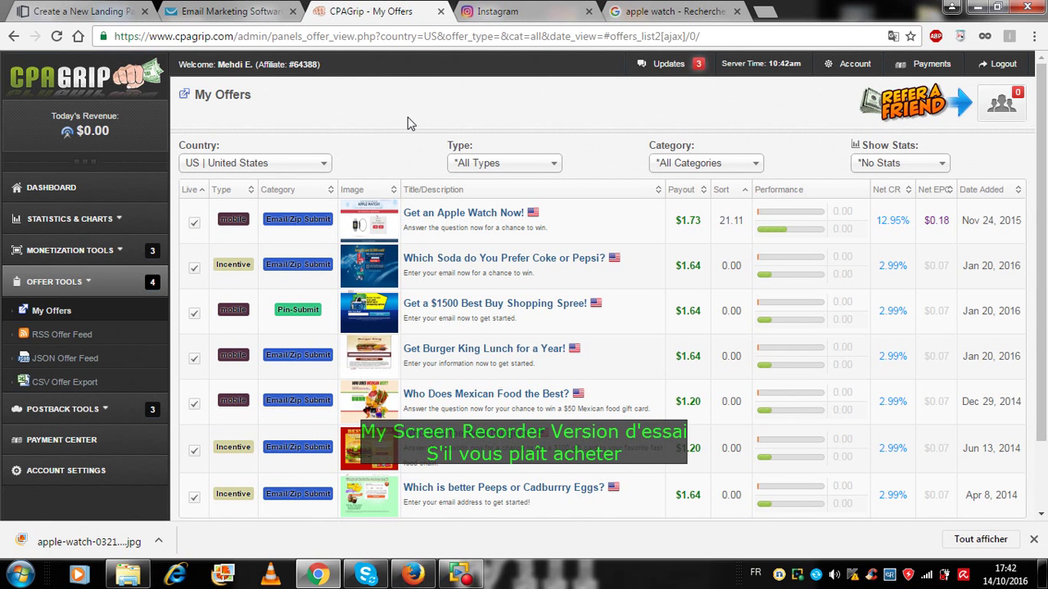
Step: Preview the "Get an Apple Watch Now!" offer, open its details and copy its promotional link
mouse_move(599, 208)
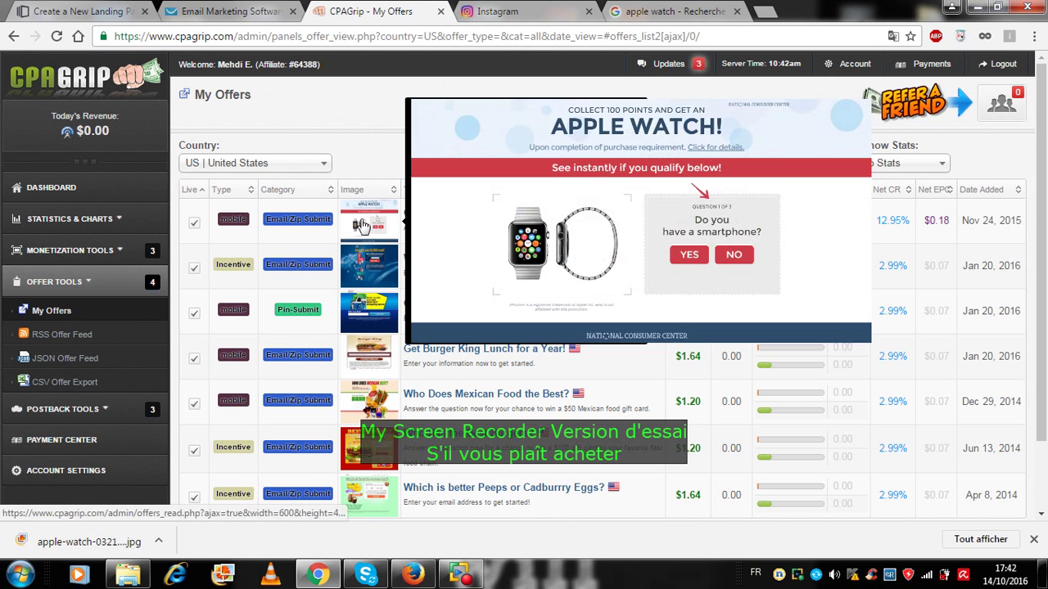
click(359, 226)
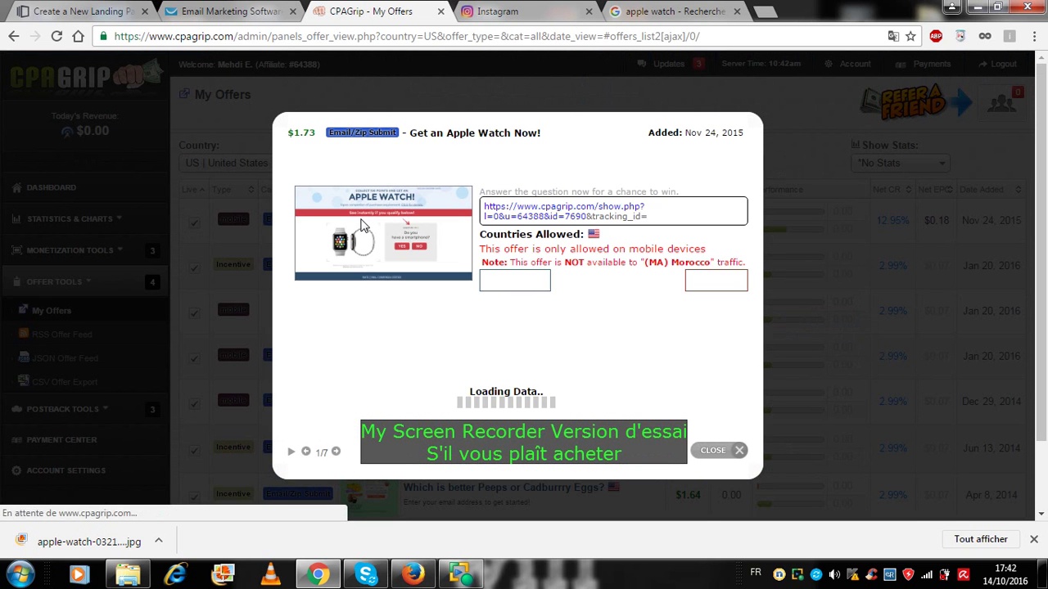
click(503, 282)
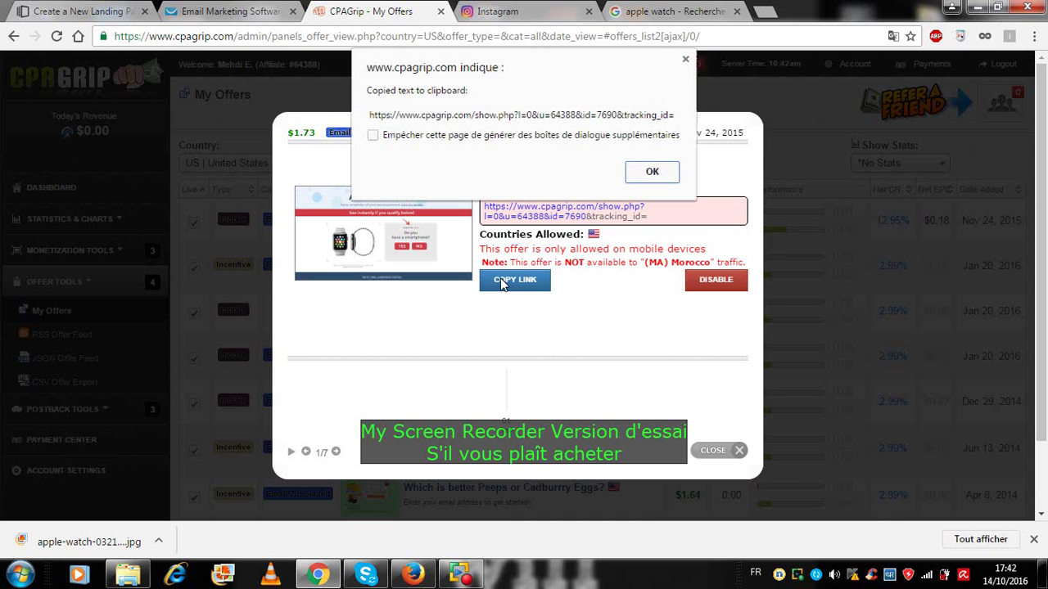
click(663, 175)
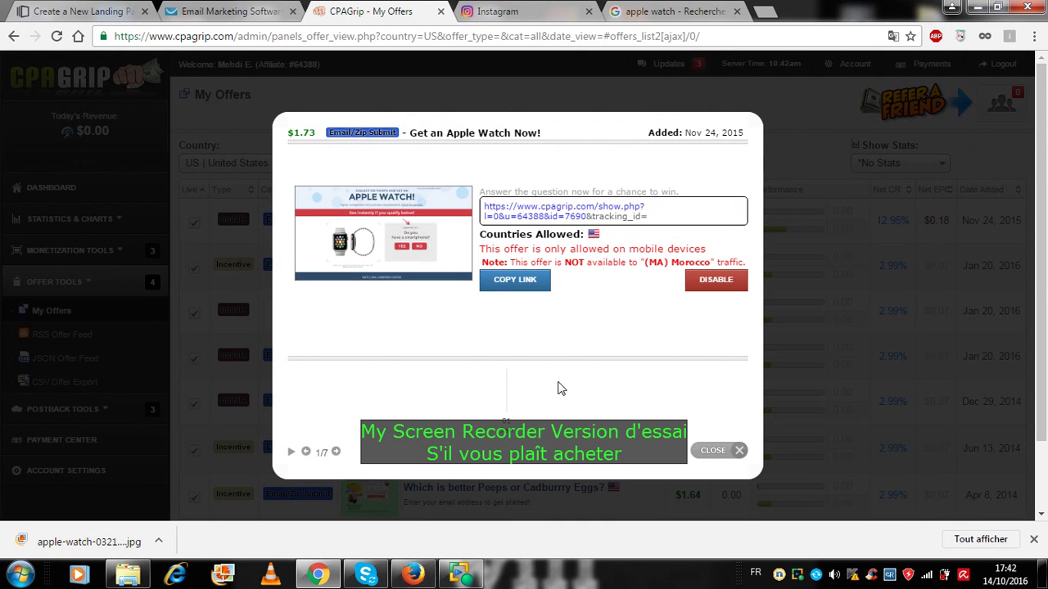
Step: Switch to Blogger in Firefox and create a blog titled "apple watch giveaways" at applewatch21.blogspot.com with the Simple template
click(416, 581)
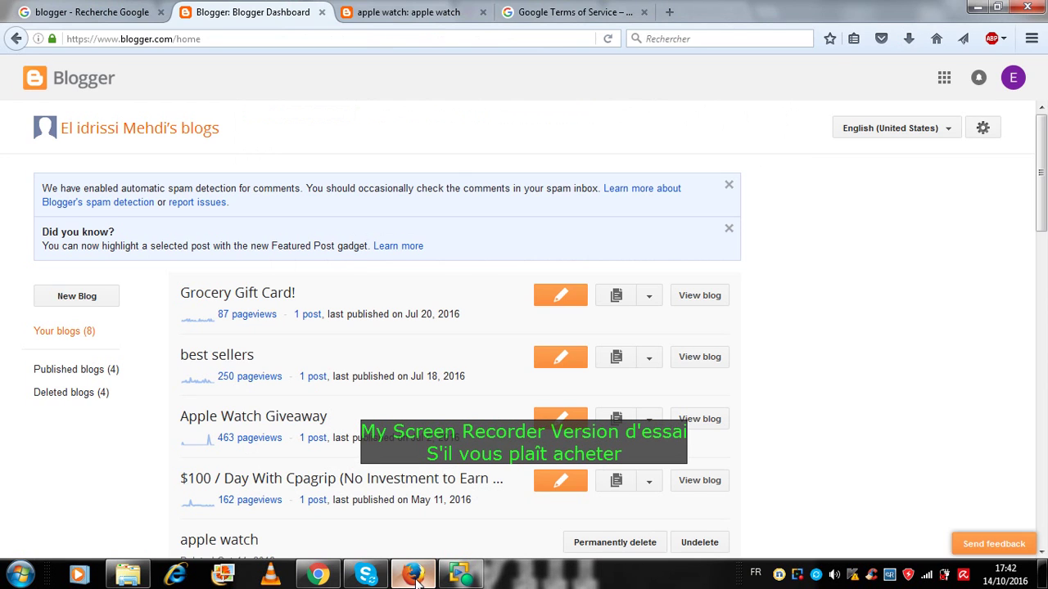
click(87, 300)
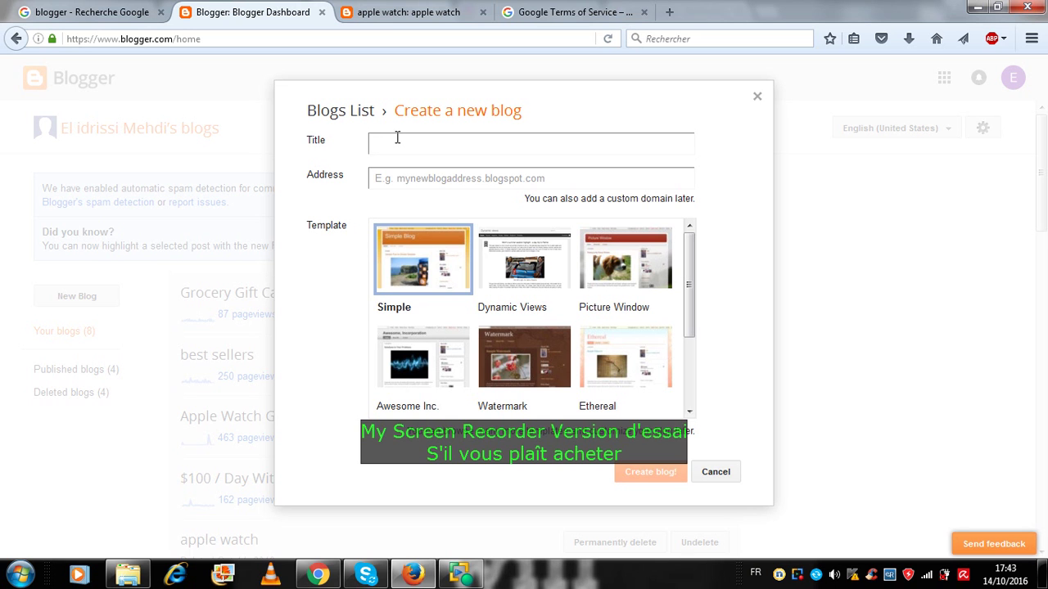
text(apple watch giveaways)
click(411, 169)
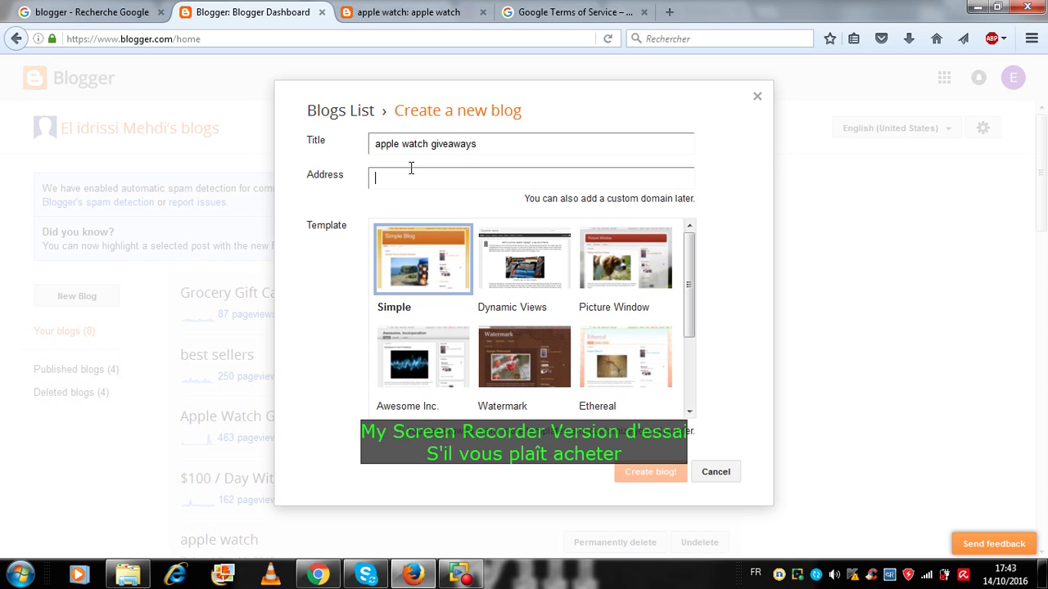
text(apple)
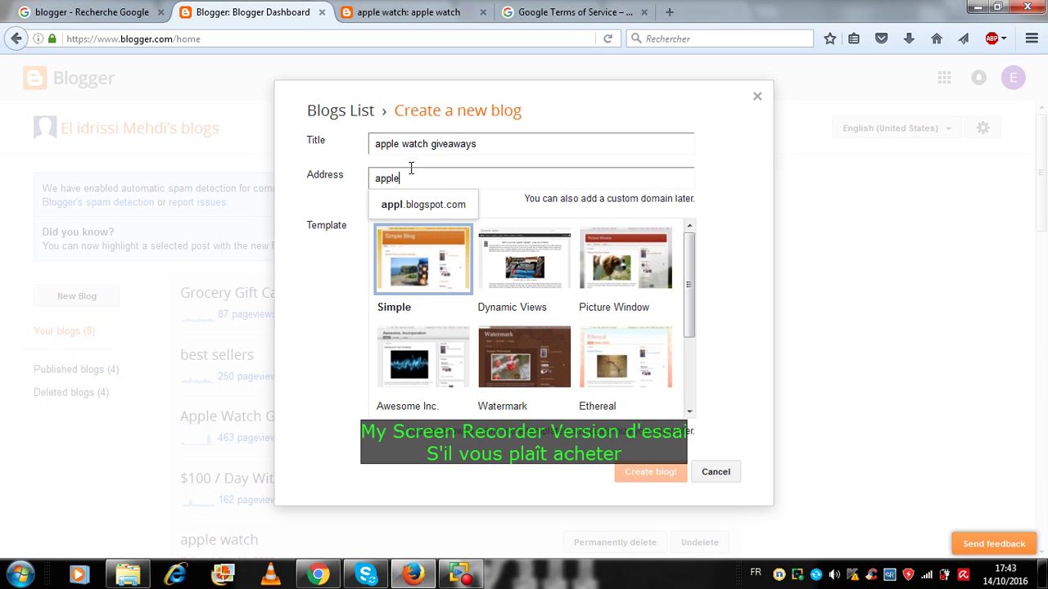
text(watch)
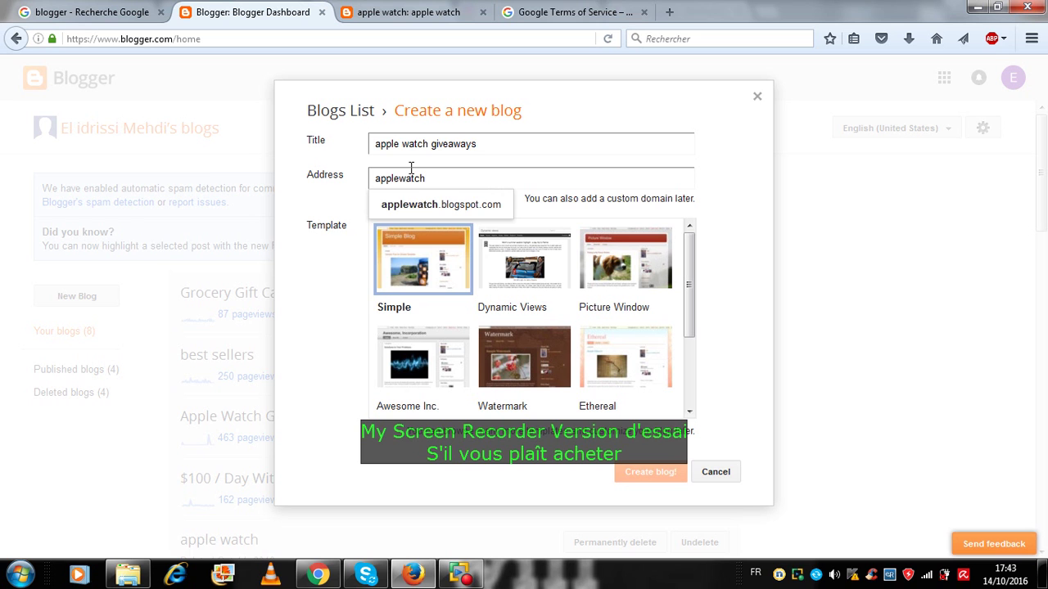
text(21)
click(427, 205)
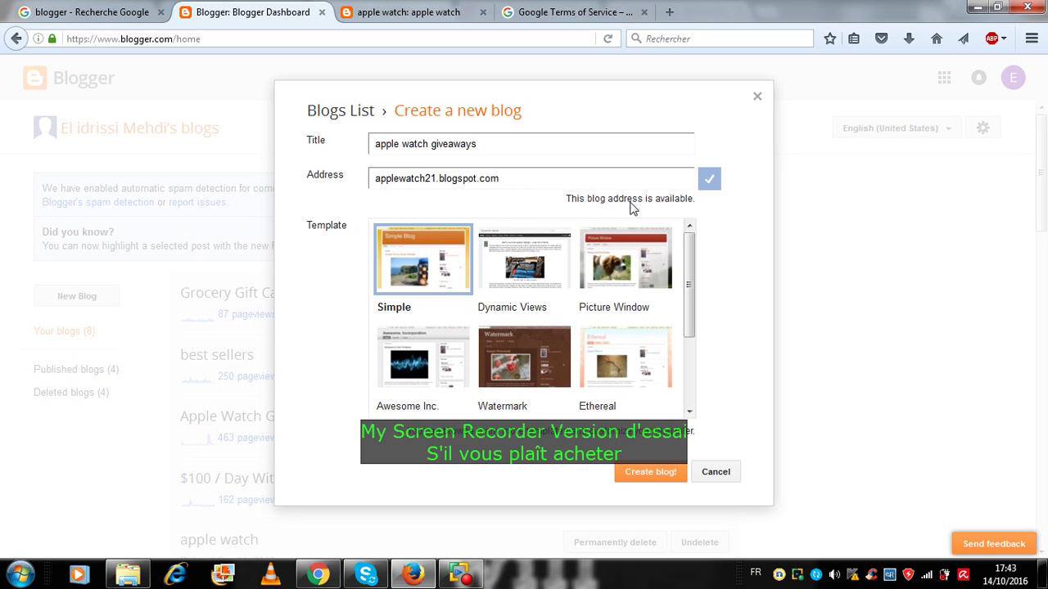
click(650, 473)
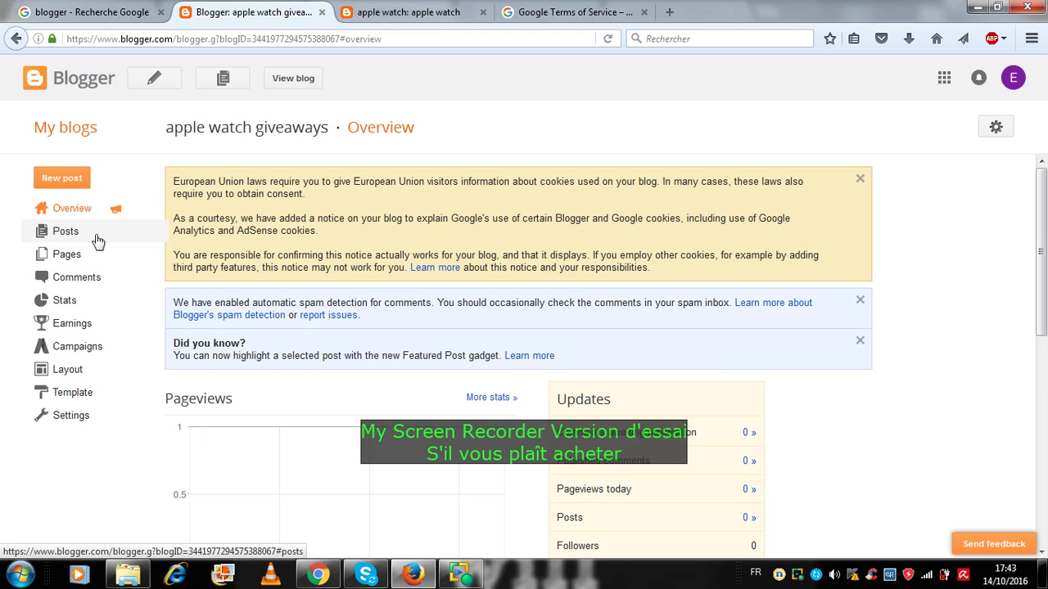
Step: Start a new post in the blog and title it "apple watch"
click(66, 232)
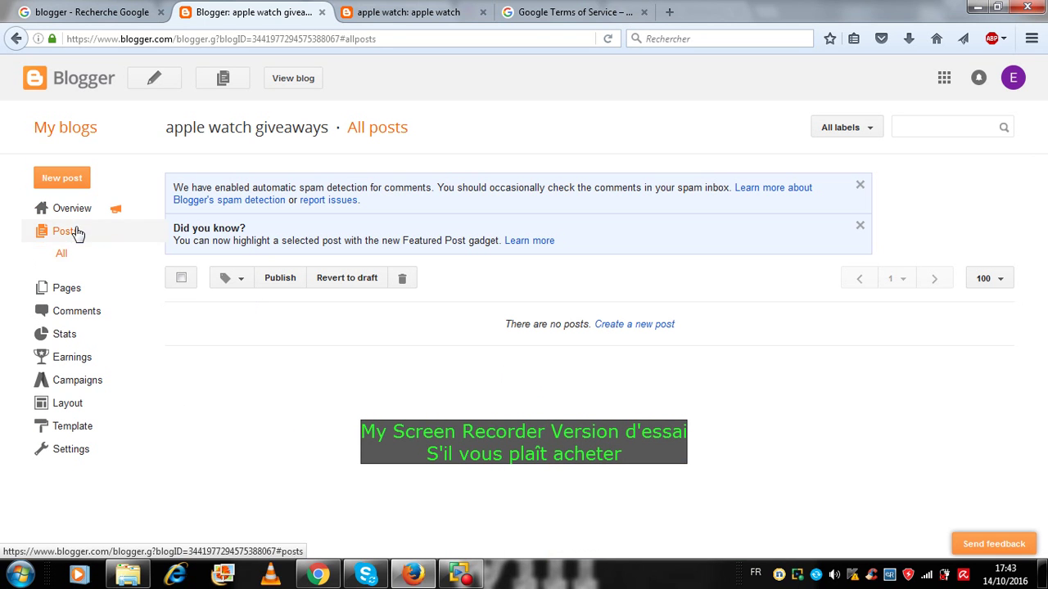
click(637, 325)
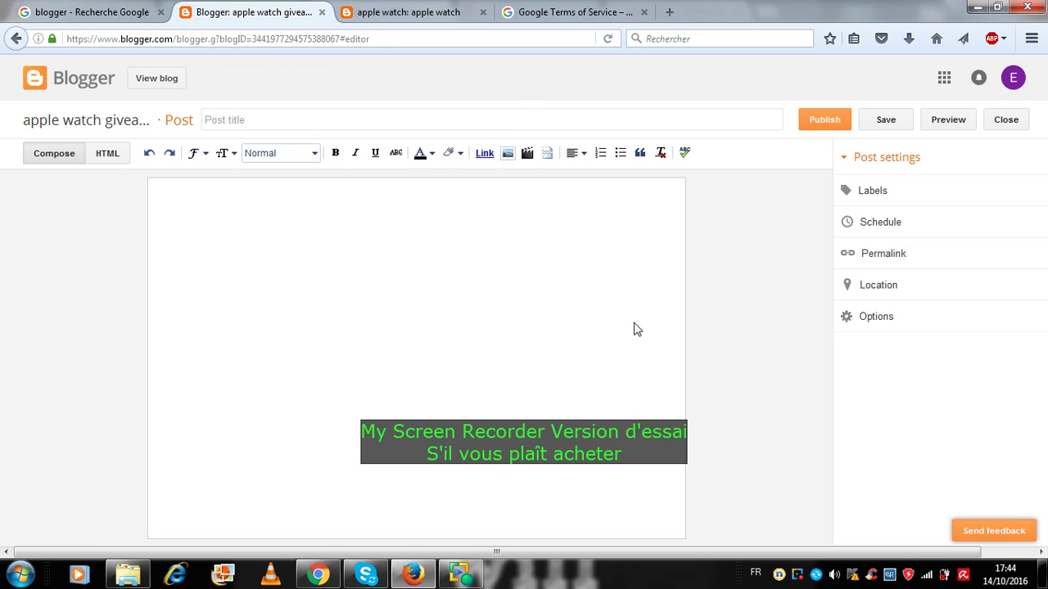
click(318, 215)
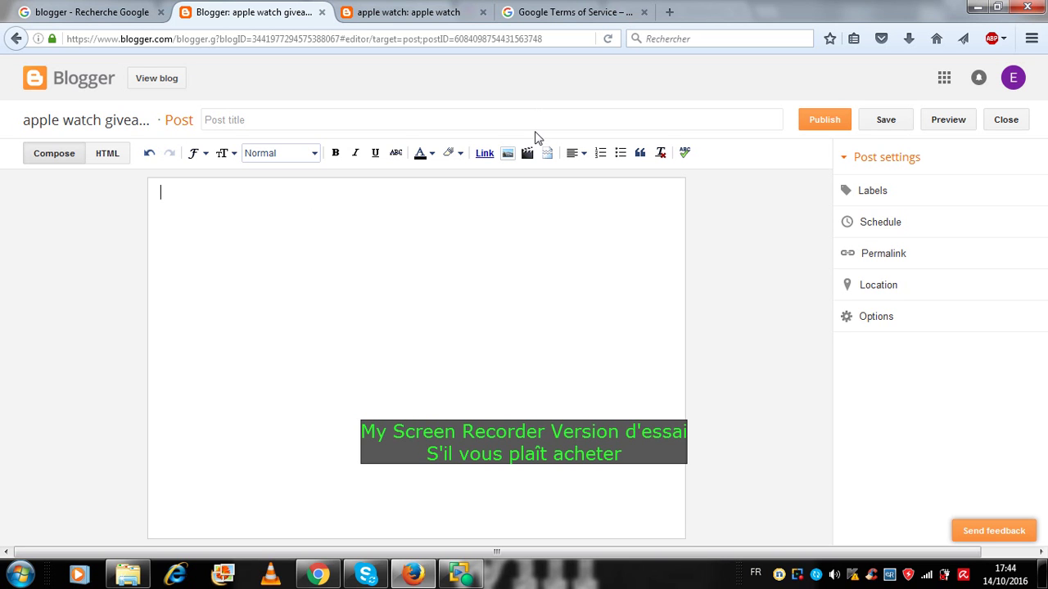
click(325, 121)
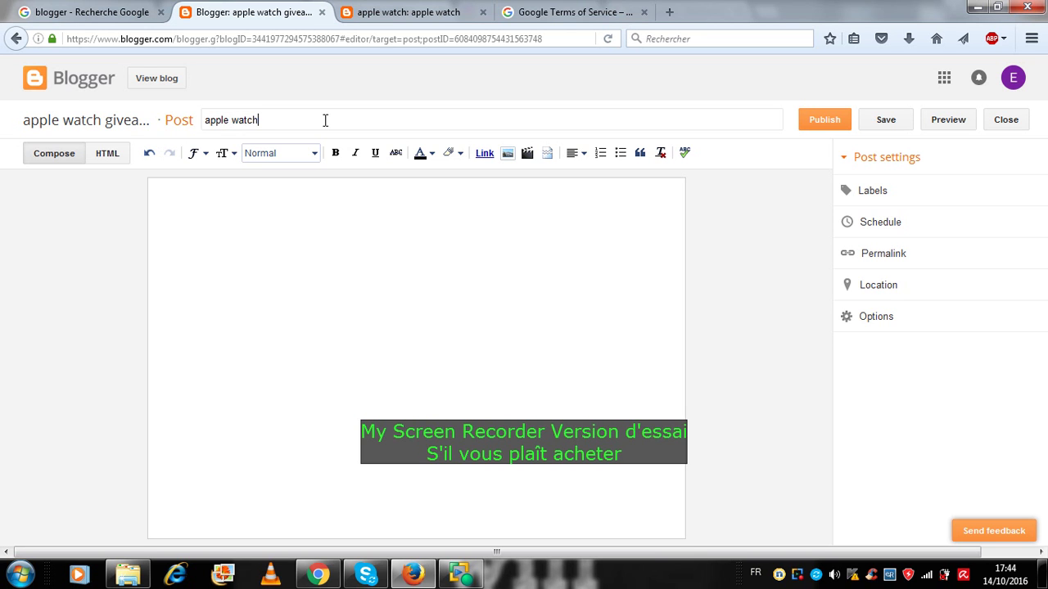
Step: Insert the picture of a wrist wearing a green-banded watch from the Apple Watch Giveaway album of Google Album Archive into the post
click(456, 227)
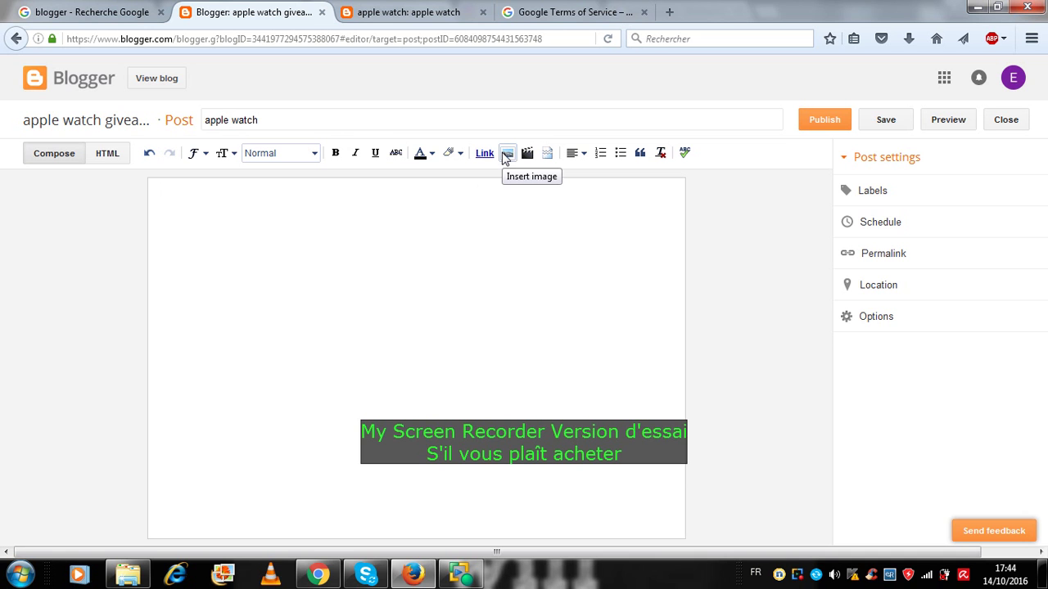
click(507, 155)
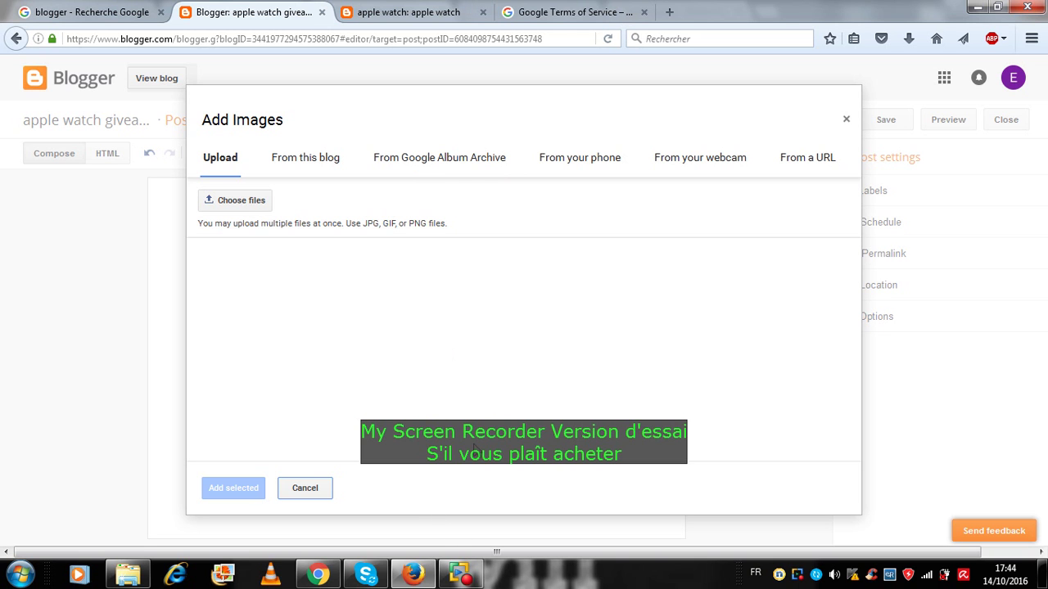
click(300, 158)
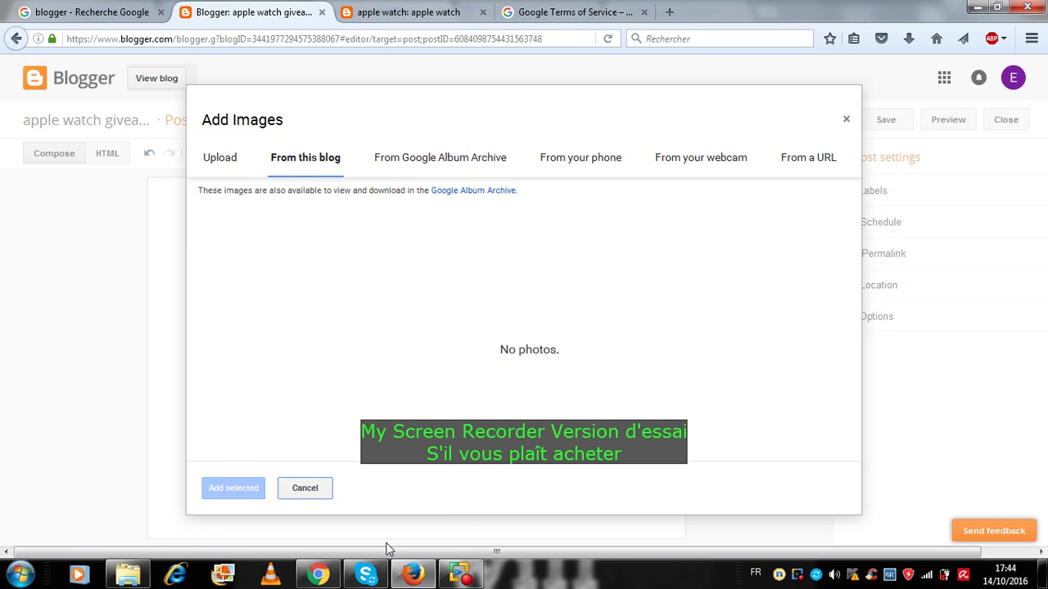
click(460, 575)
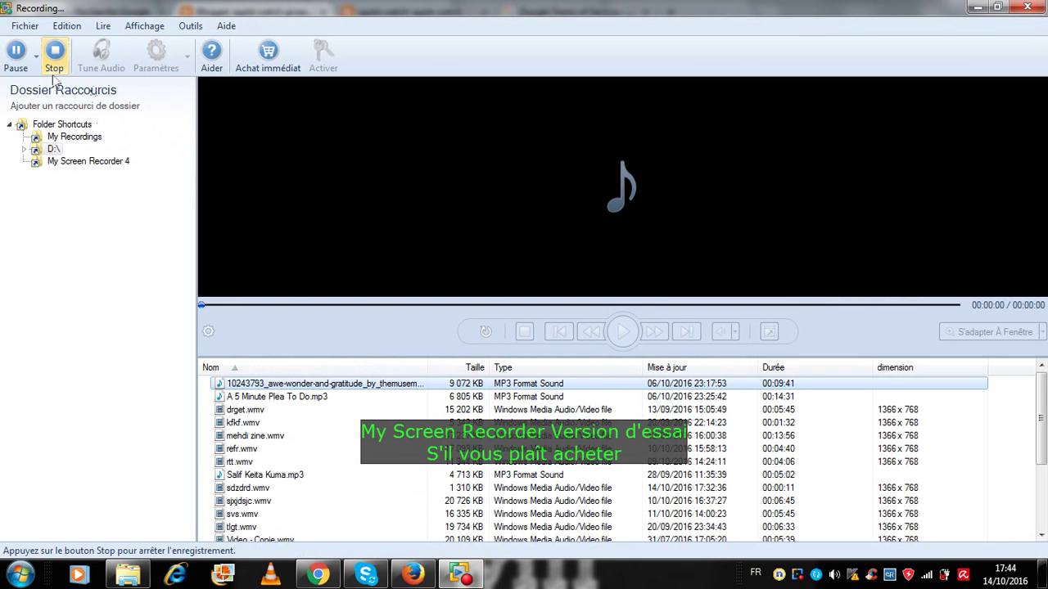
click(20, 54)
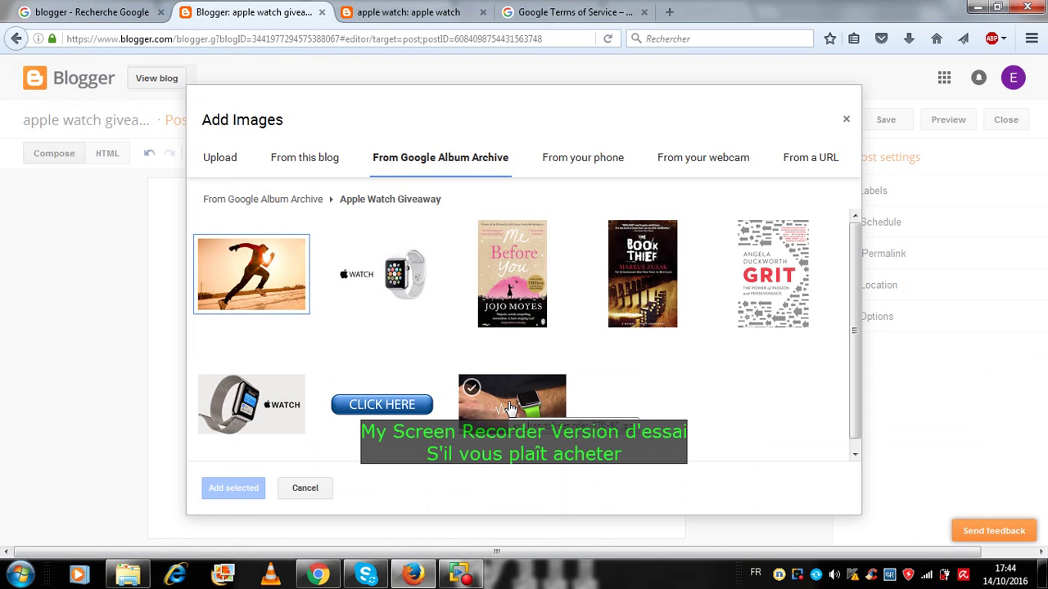
click(499, 397)
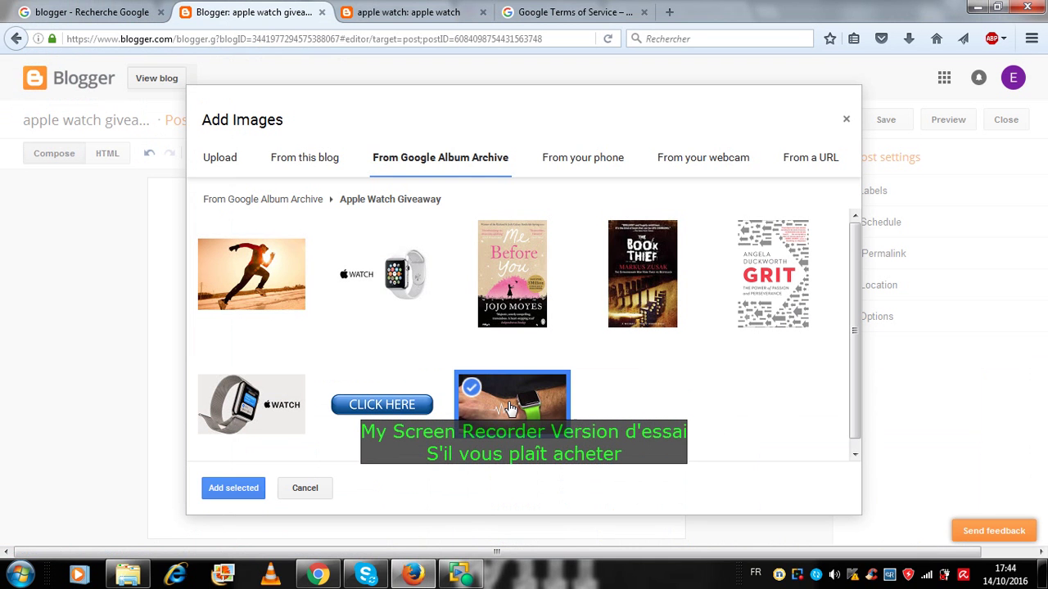
click(234, 494)
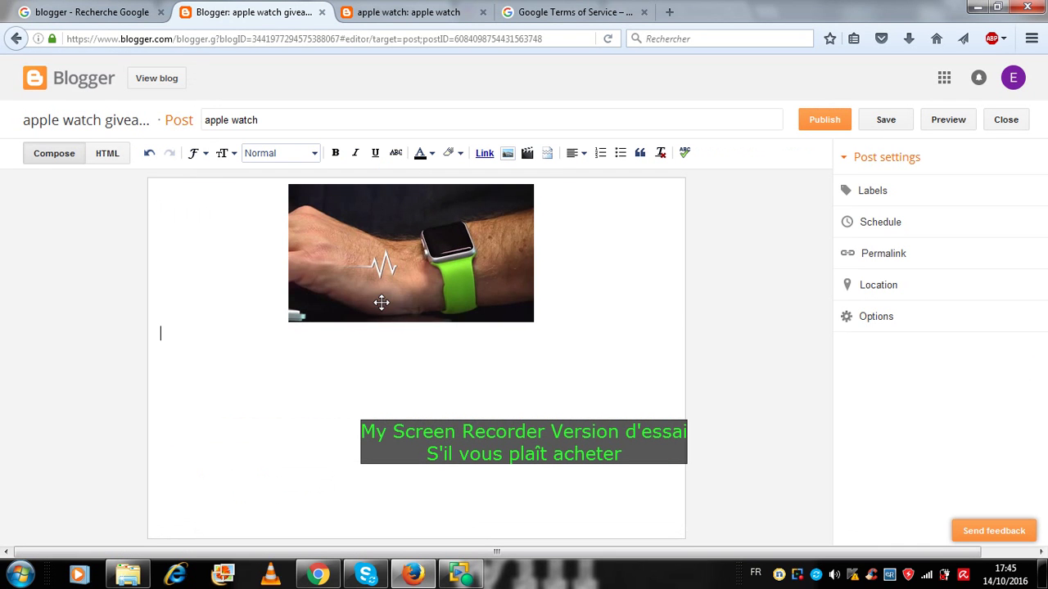
Step: Add the text "click here" to the post body, several blank lines below the watch image
click(381, 296)
click(358, 399)
key(Return)
key(Return)
key(Return)
key(Return)
key(Return)
text(click here)
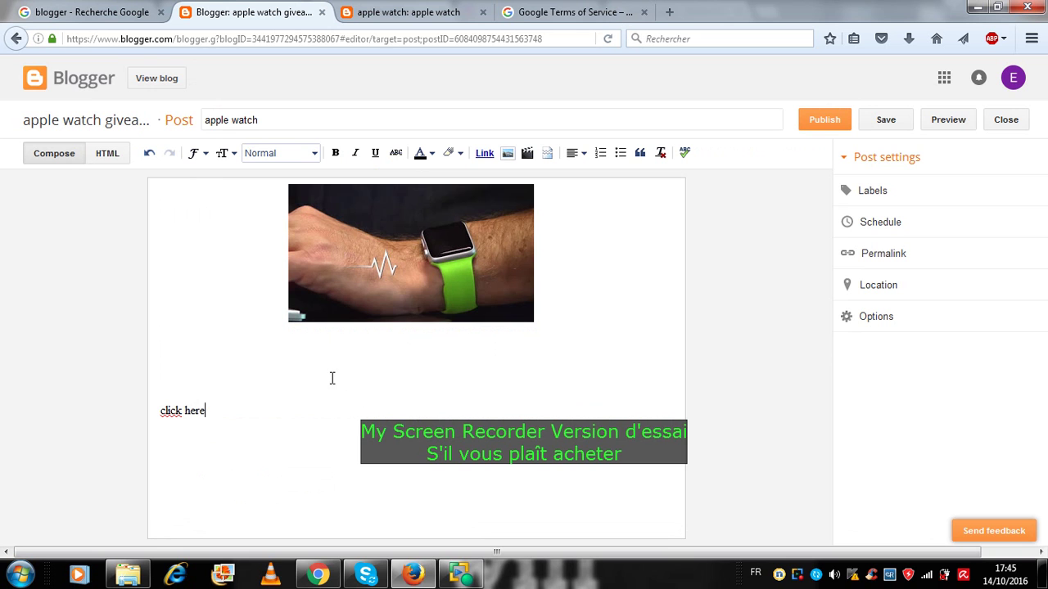
Step: Centre the "click here" text and set its font size to Largest
triple_click(181, 416)
click(585, 155)
click(589, 194)
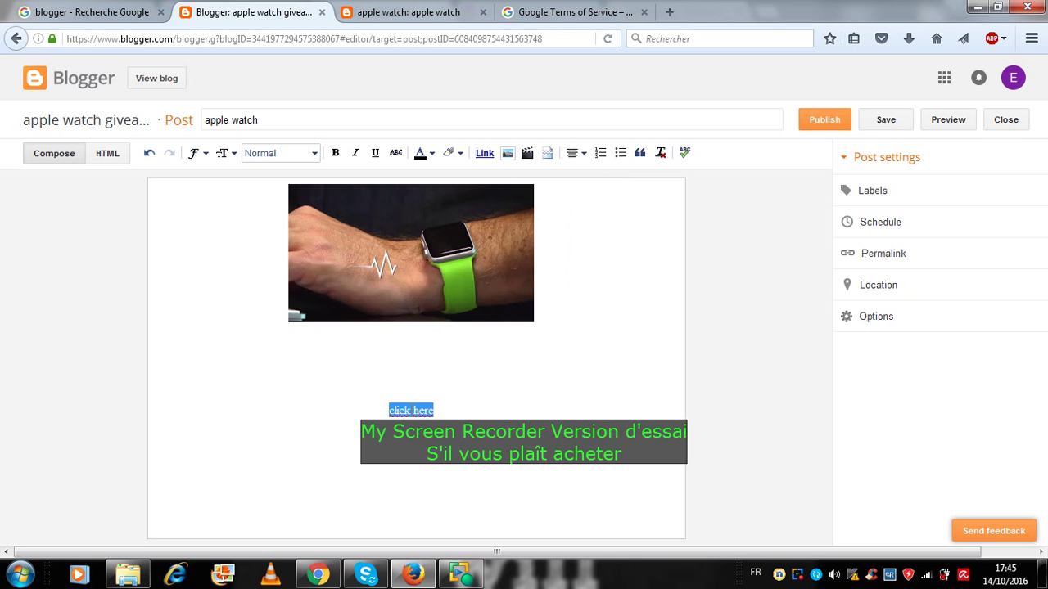
click(312, 153)
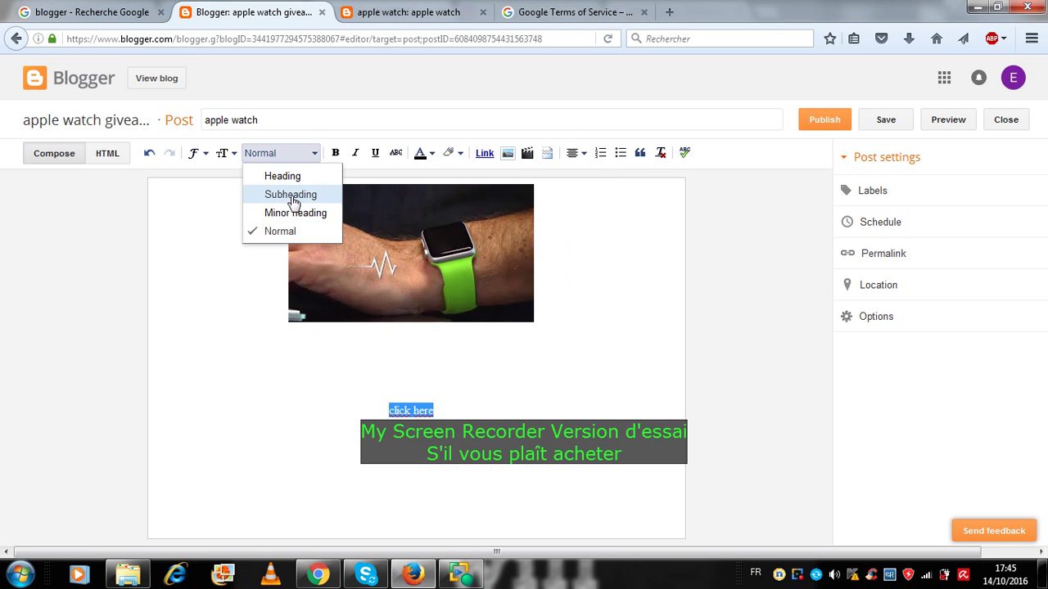
mouse_move(230, 158)
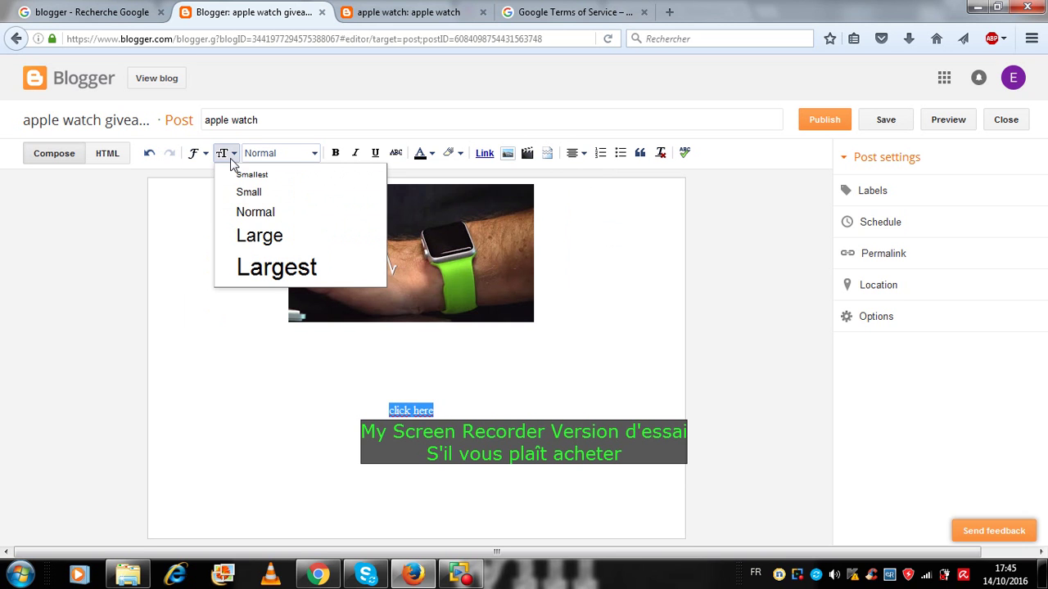
click(249, 240)
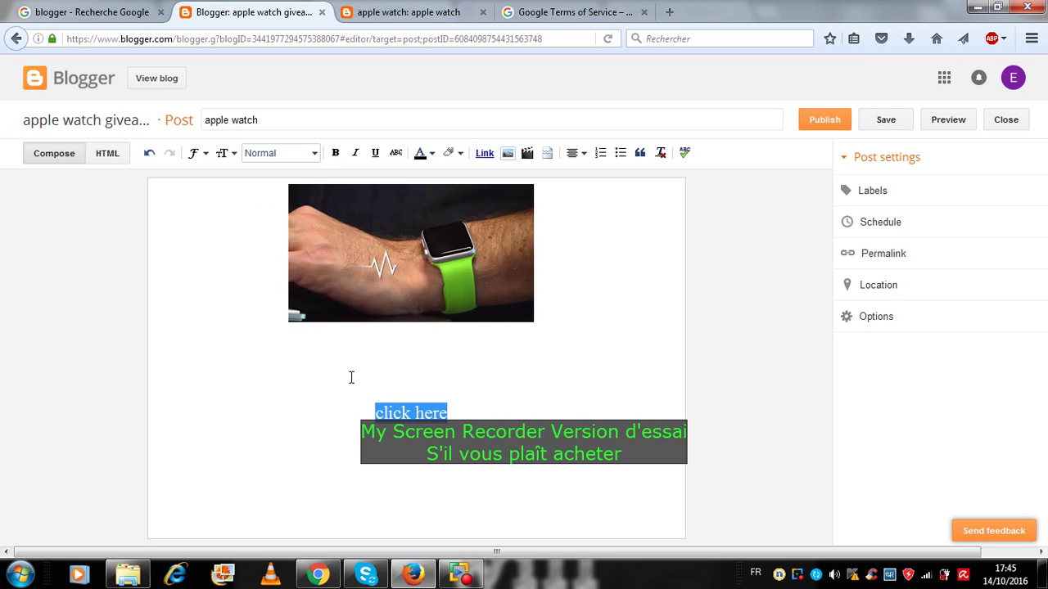
click(312, 153)
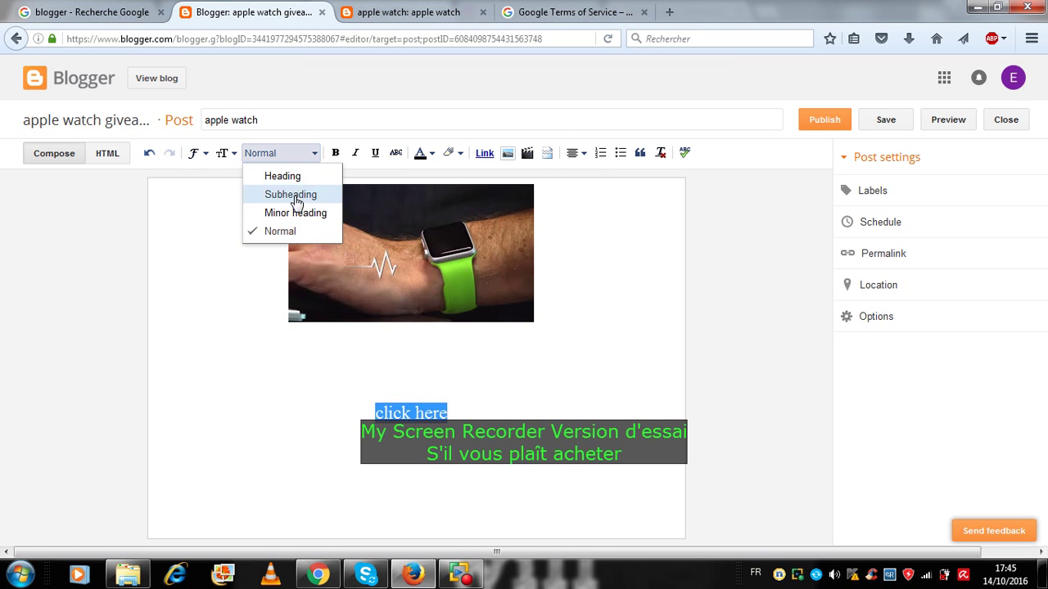
mouse_move(230, 156)
click(258, 270)
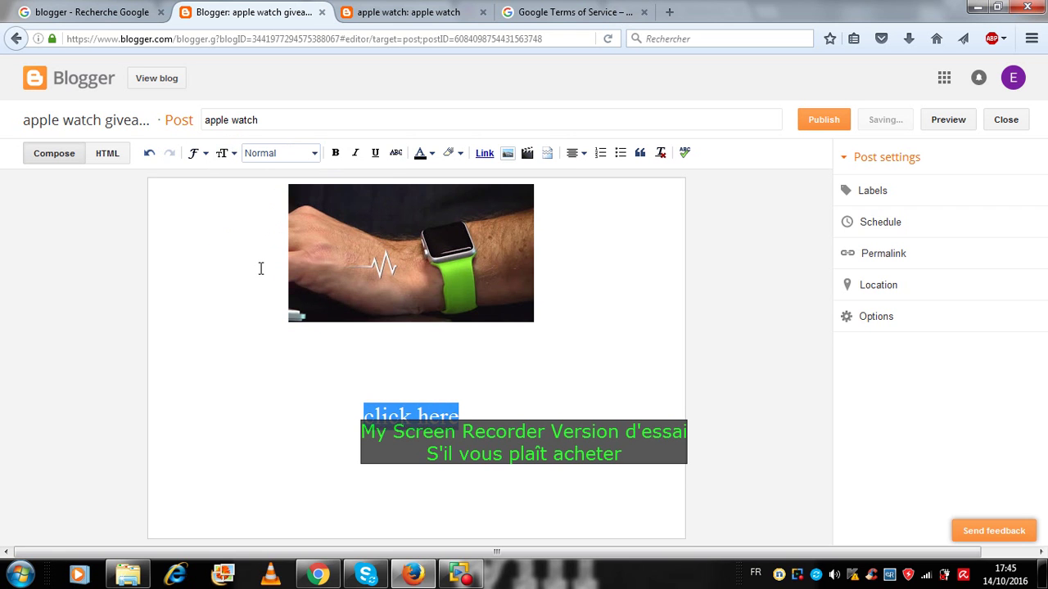
Step: Link the "click here" text in the post to the CPAGrip web address of the "Get an Apple Watch Now!" offer
click(494, 461)
triple_click(527, 526)
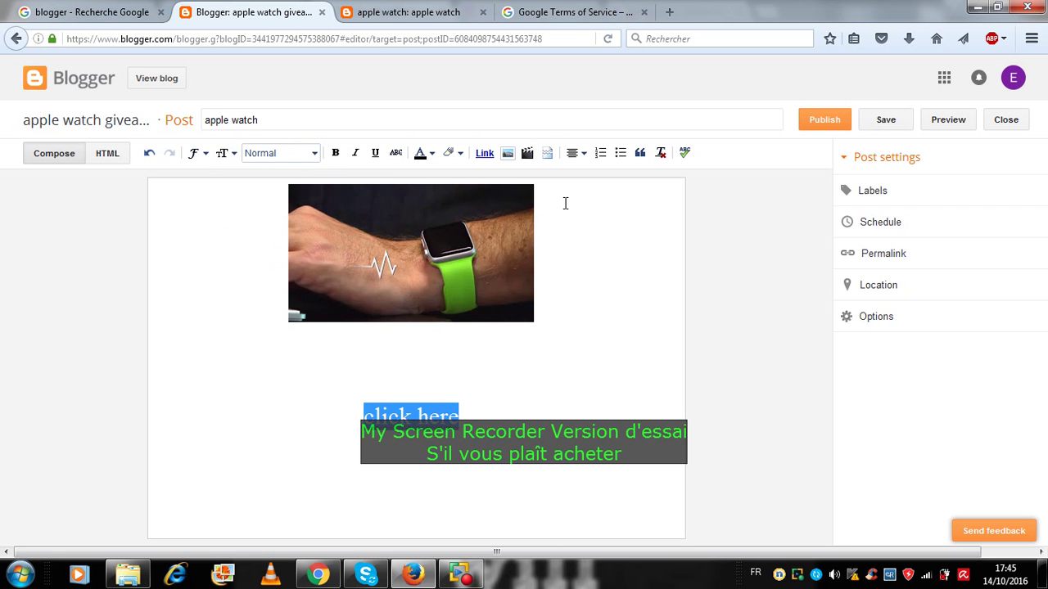
click(218, 364)
double_click(425, 413)
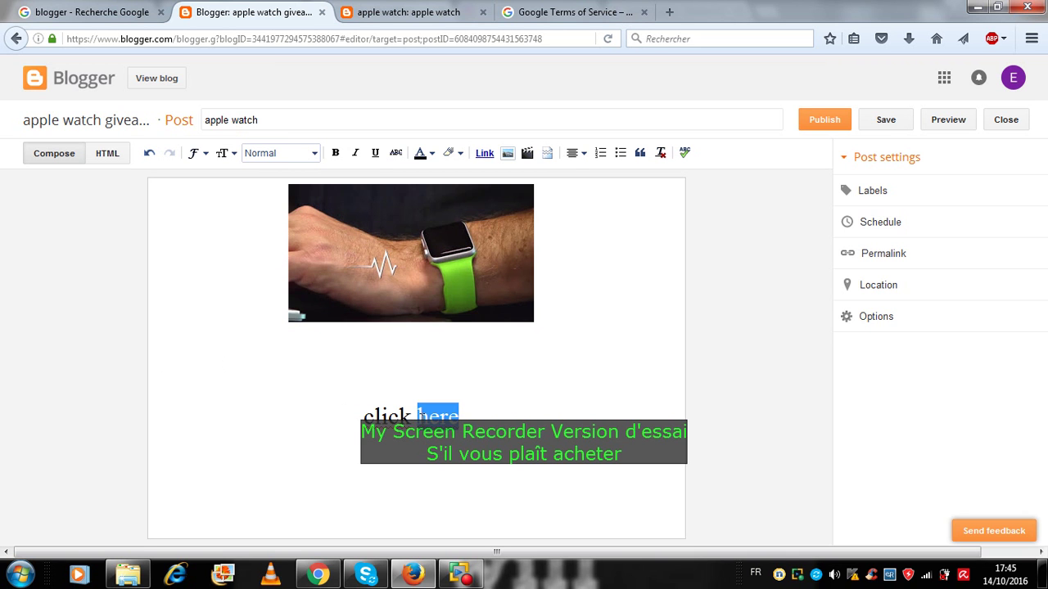
drag(425, 413, 363, 416)
click(483, 153)
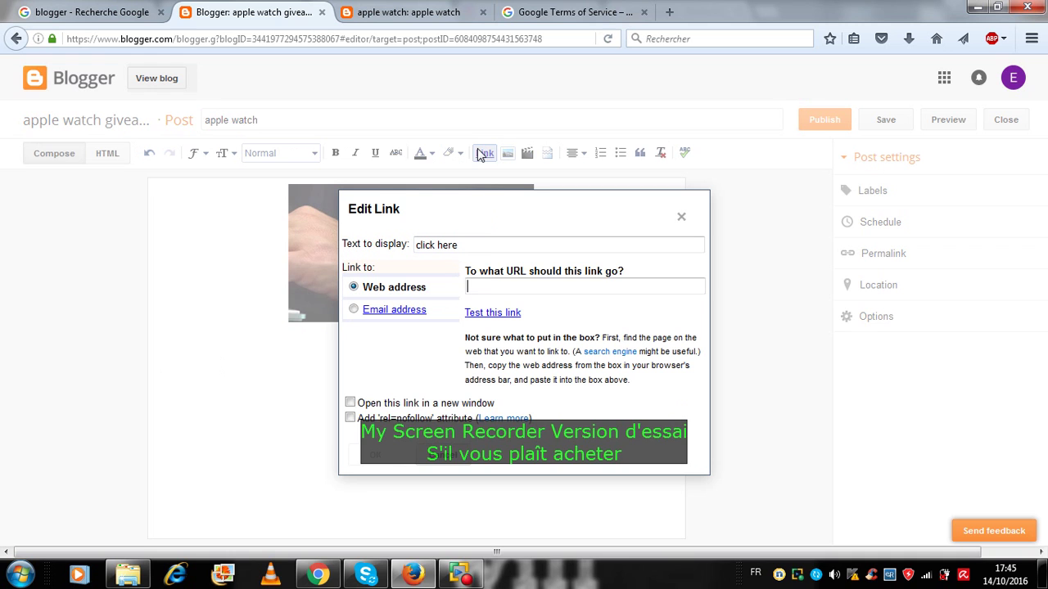
key(ctrl+v)
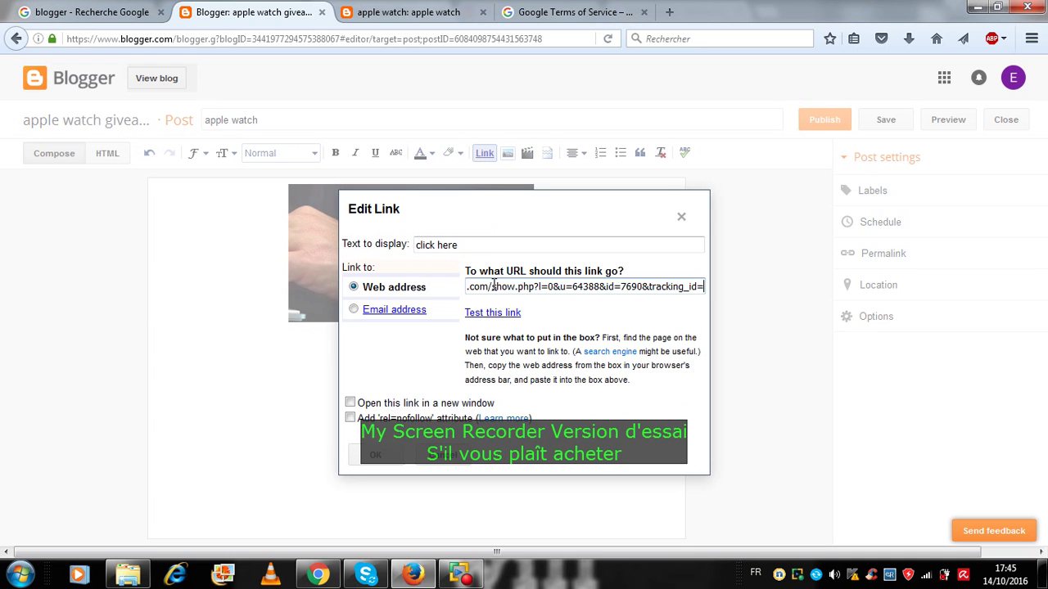
double_click(501, 286)
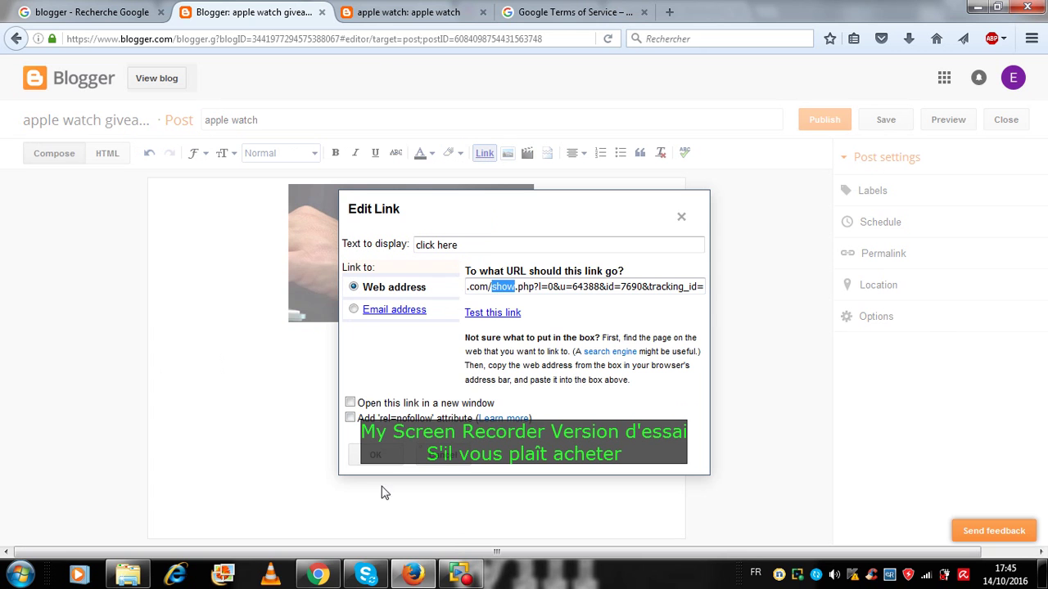
click(318, 575)
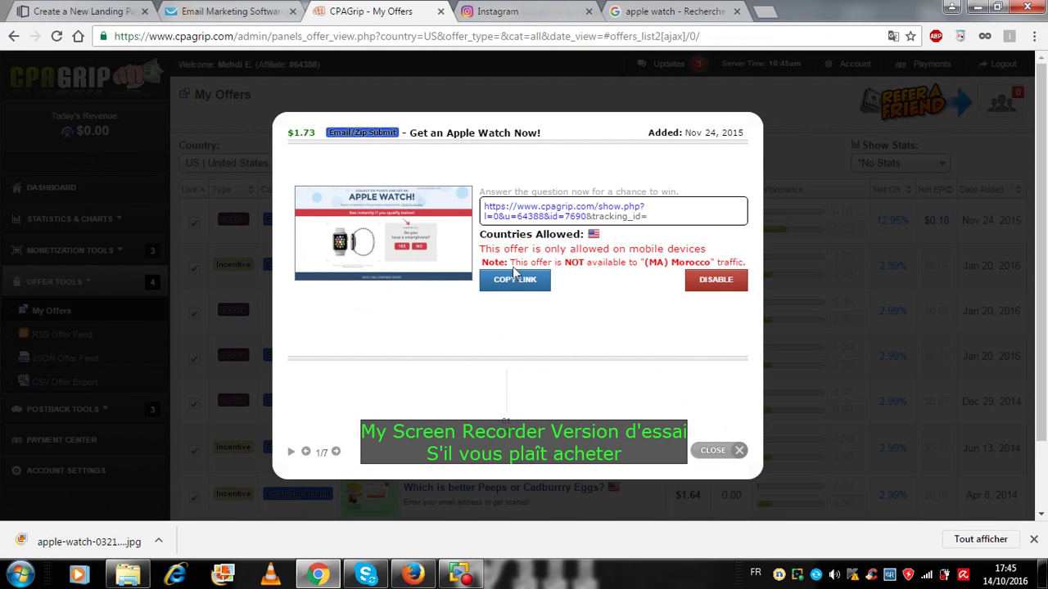
click(317, 575)
drag(520, 286, 553, 287)
click(375, 456)
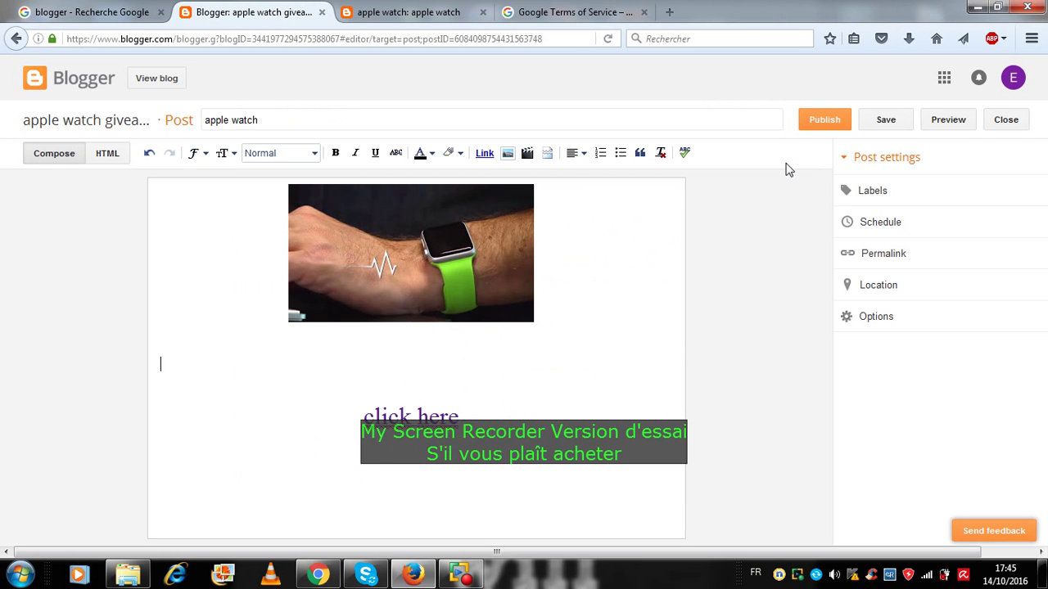
Step: Publish the "apple watch" post and decline sharing it on Google+
click(823, 120)
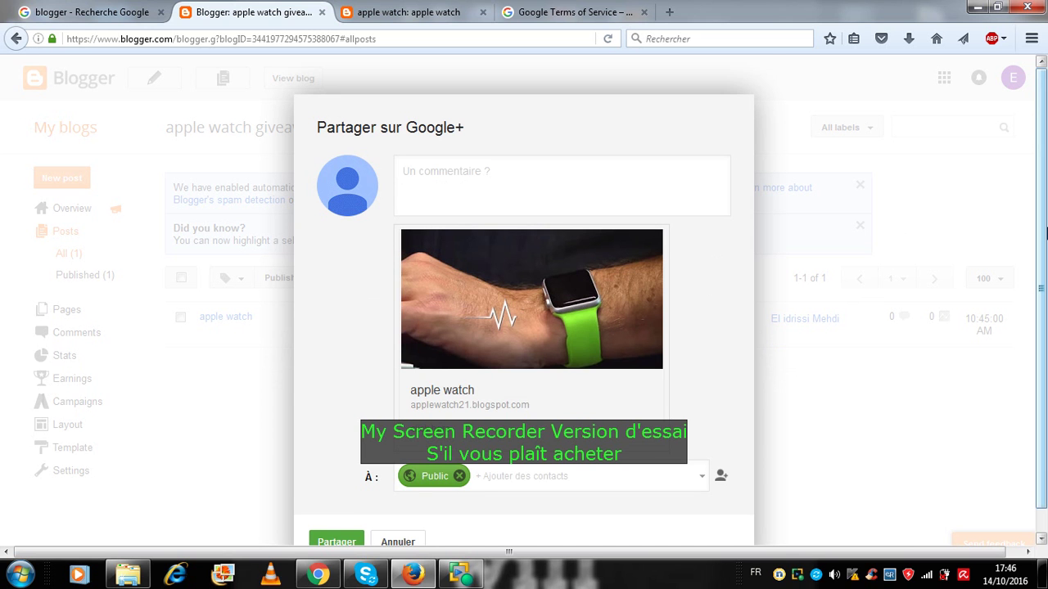
click(389, 514)
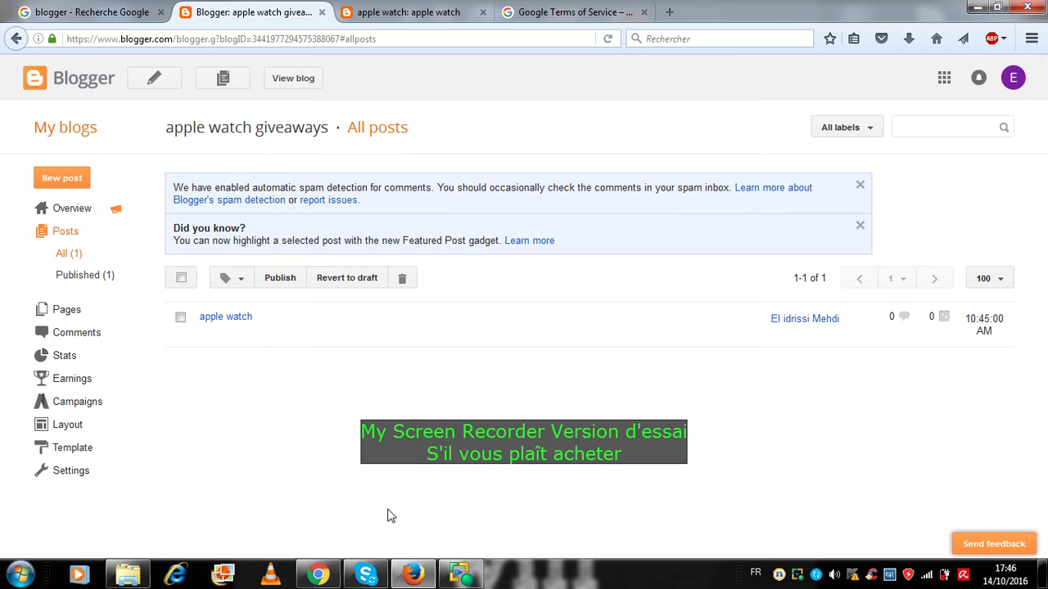
Step: View the published "apple watch" post, test its "click here" link and return to the post
click(236, 335)
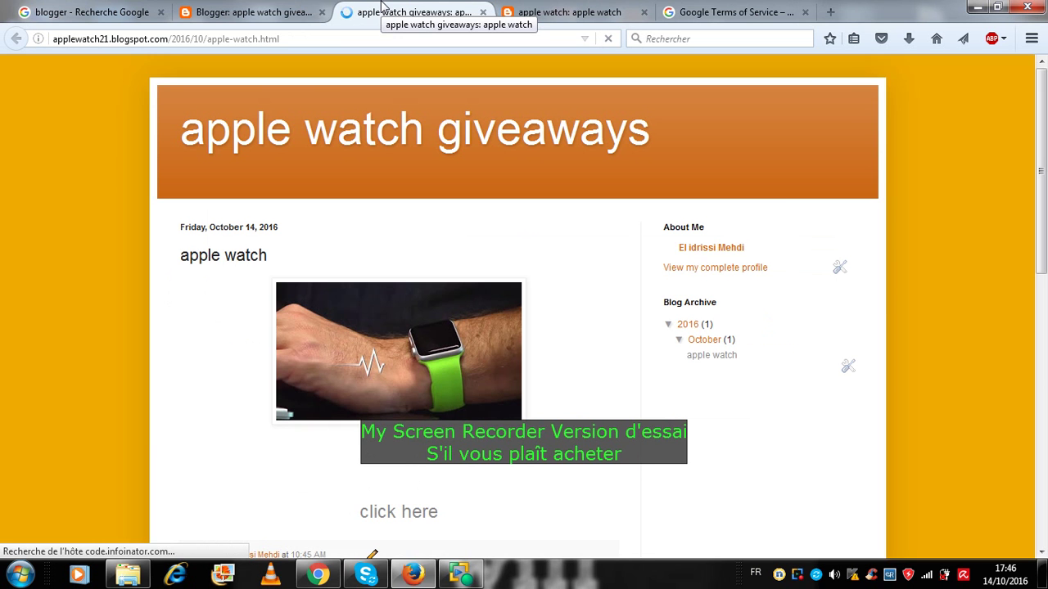
click(414, 525)
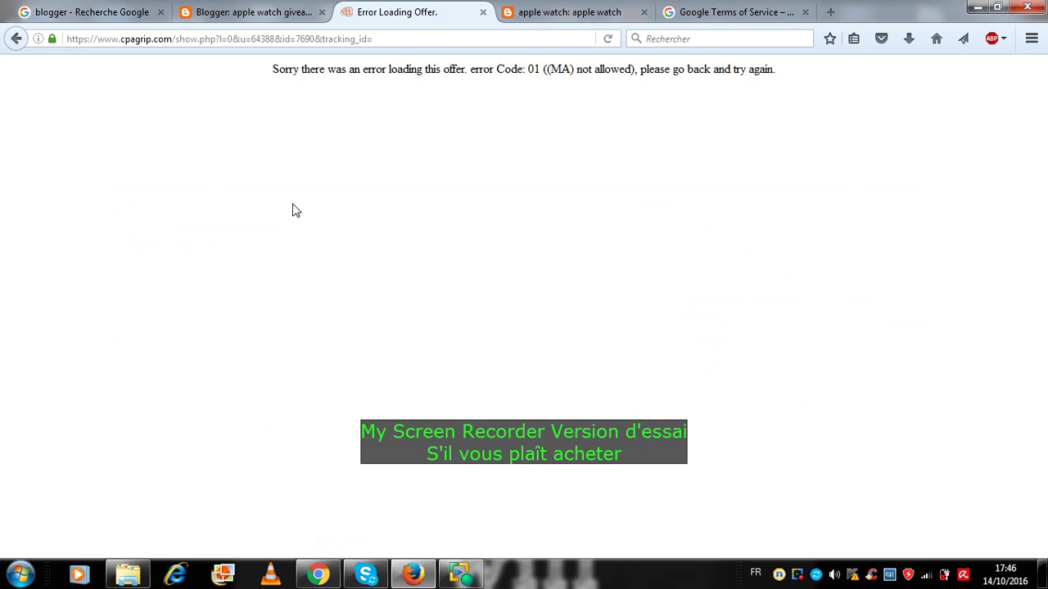
click(14, 39)
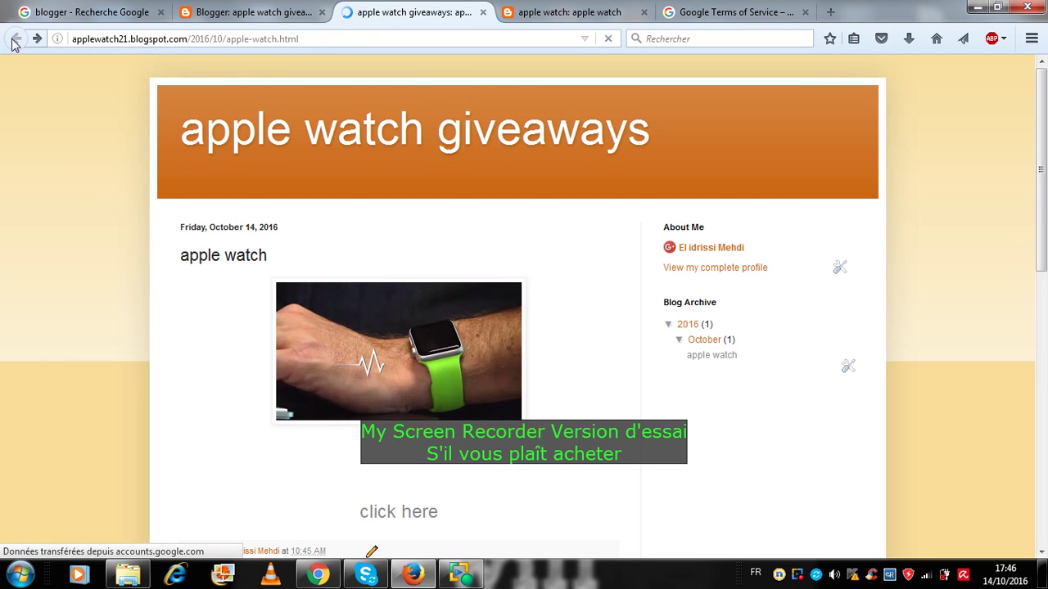
double_click(258, 44)
key(ctrl+a)
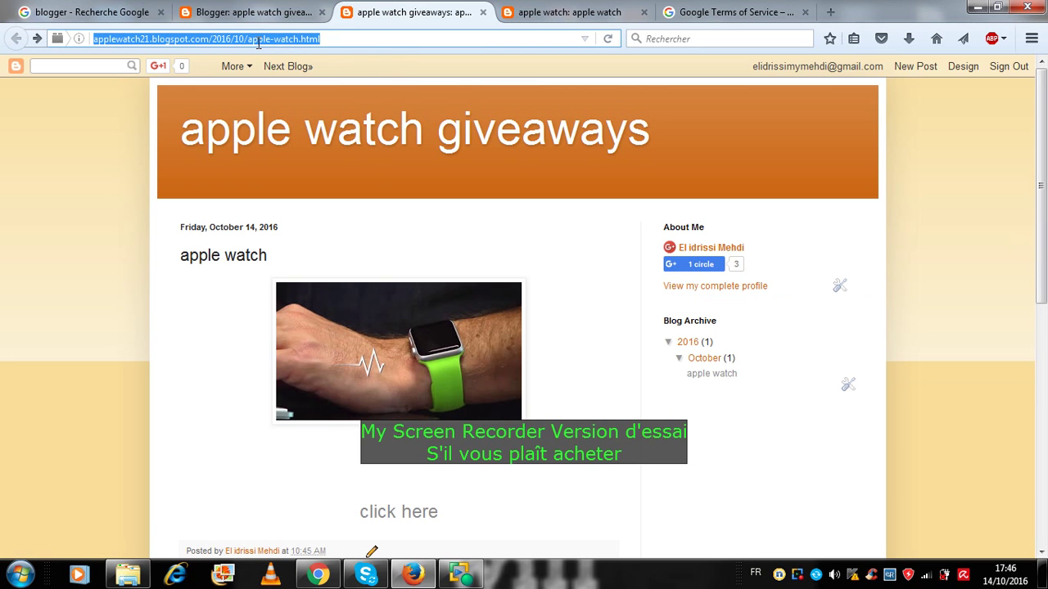
right_click(258, 43)
click(299, 95)
click(334, 572)
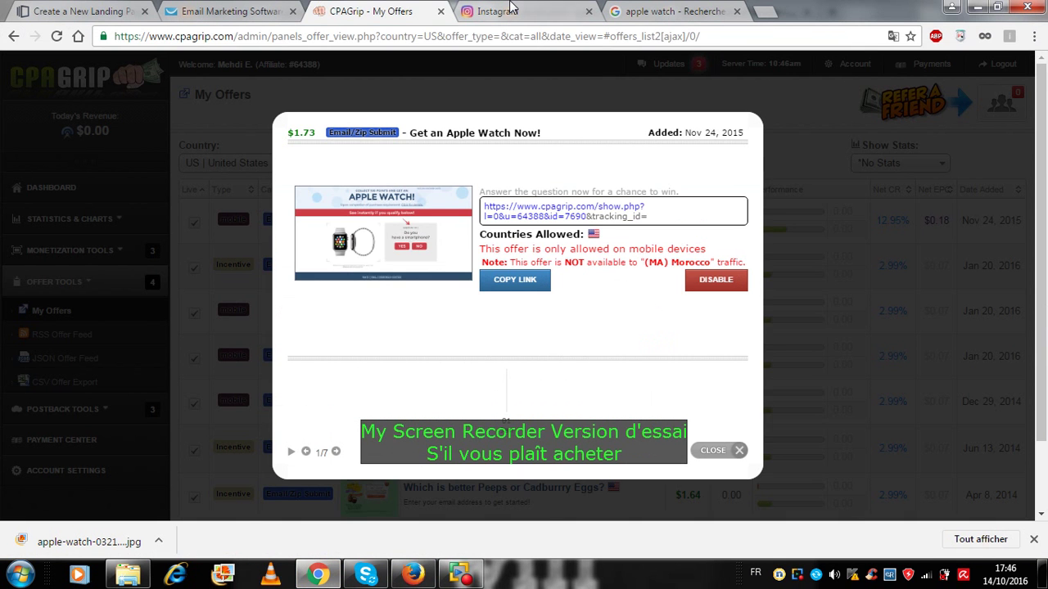
click(511, 10)
double_click(532, 180)
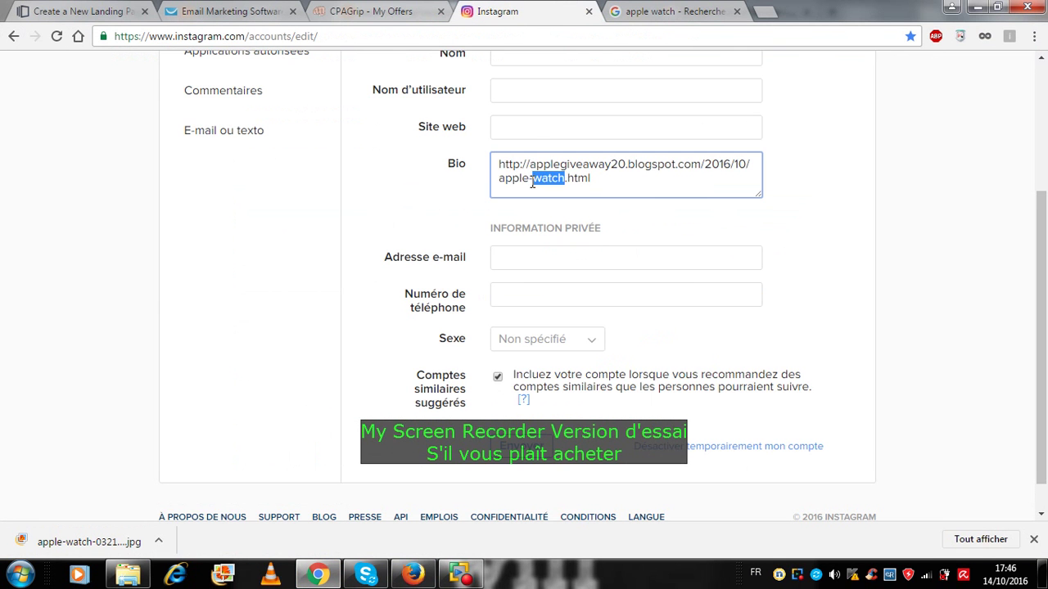
key(ctrl+a)
key(BackSpace)
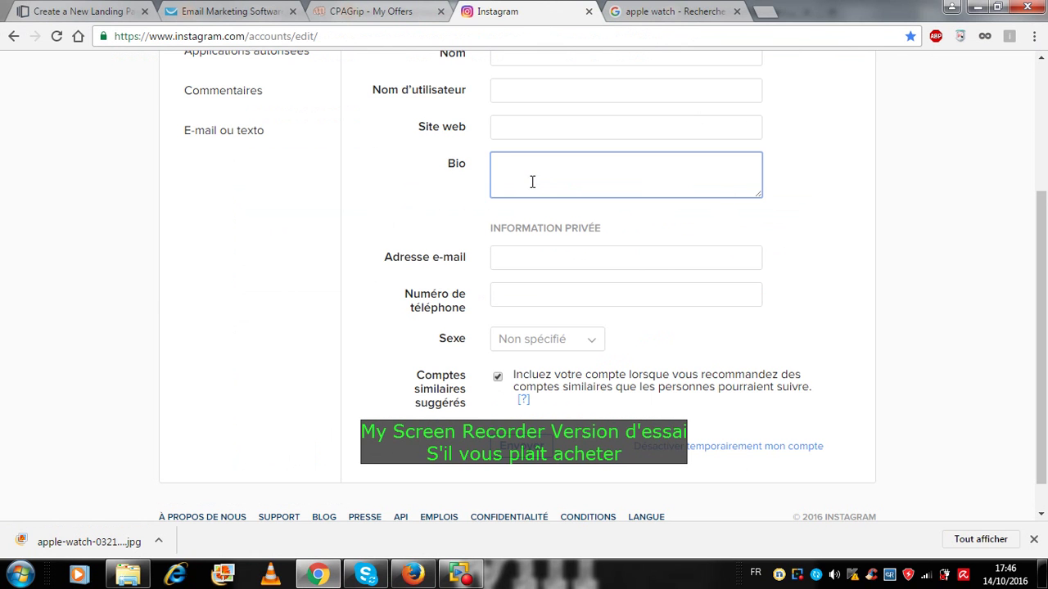
key(ctrl+v)
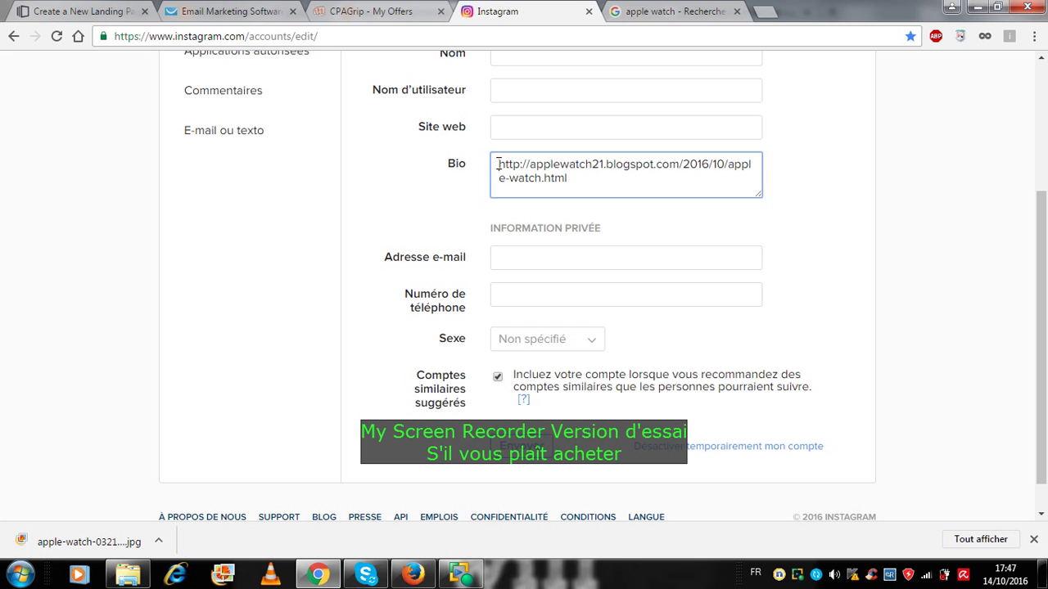
click(460, 575)
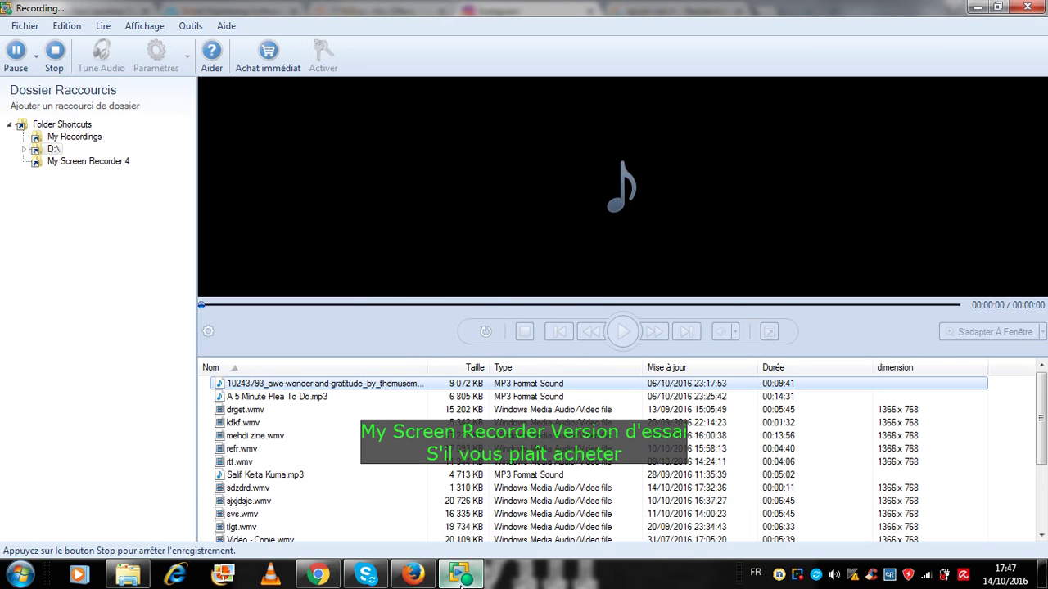
click(460, 574)
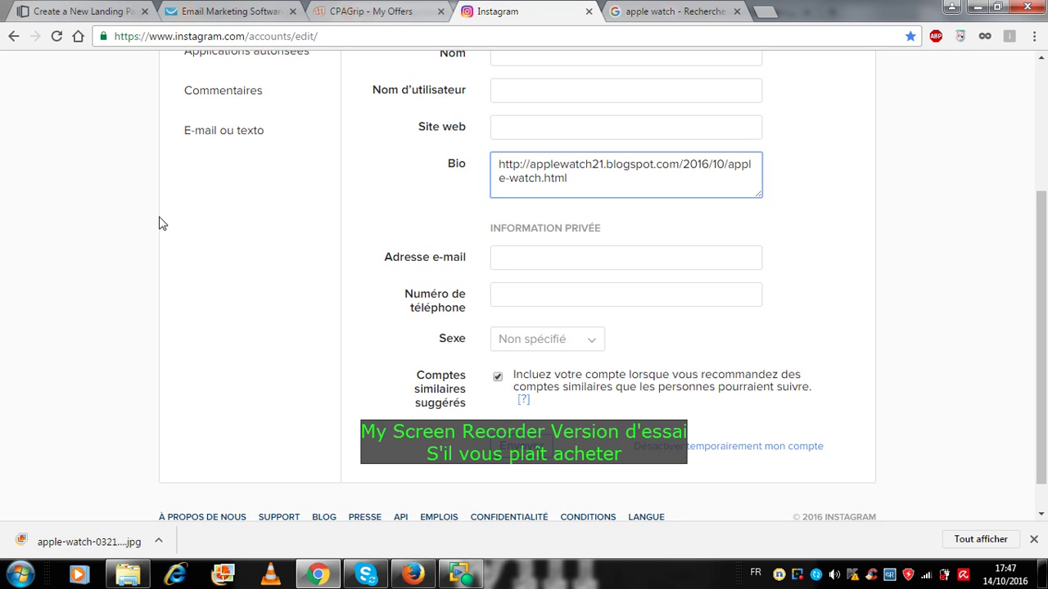
Step: Switch to Instapage, dismiss the advert, and create a landing page named "apple watch" from the Blank Page template
click(66, 9)
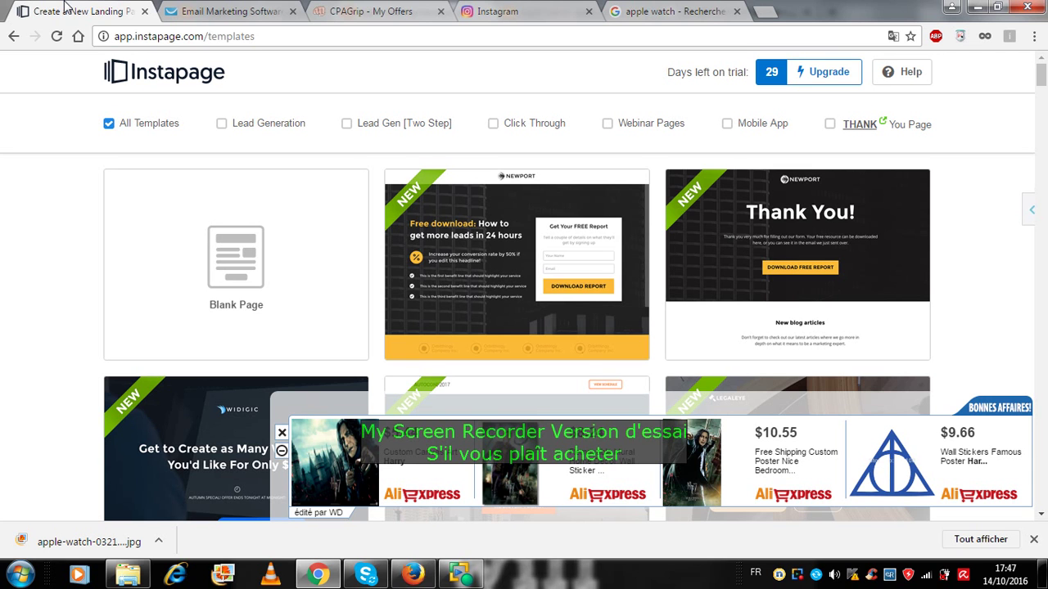
click(282, 434)
click(282, 434)
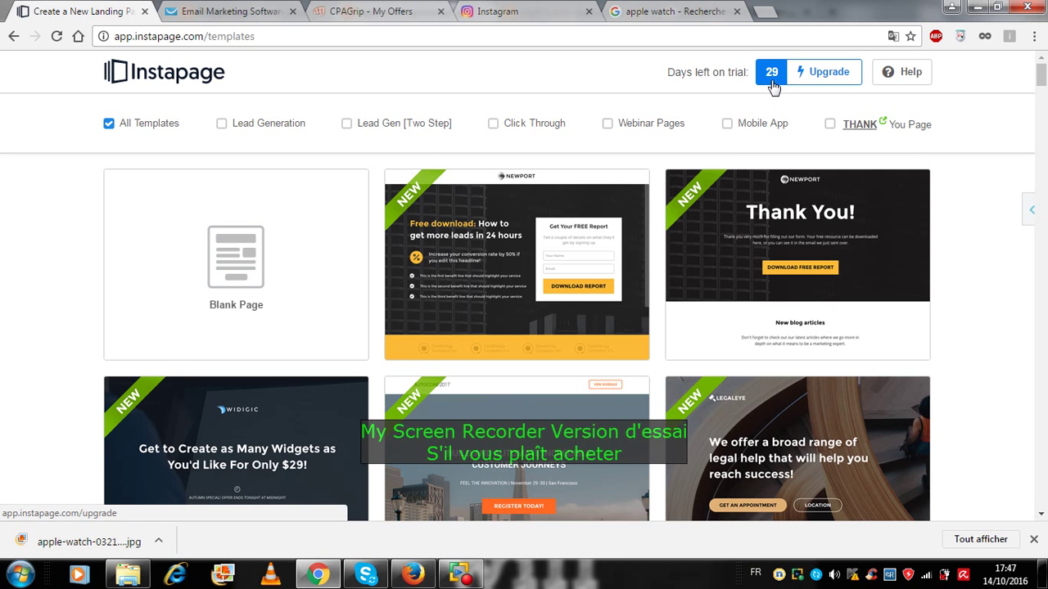
mouse_move(628, 203)
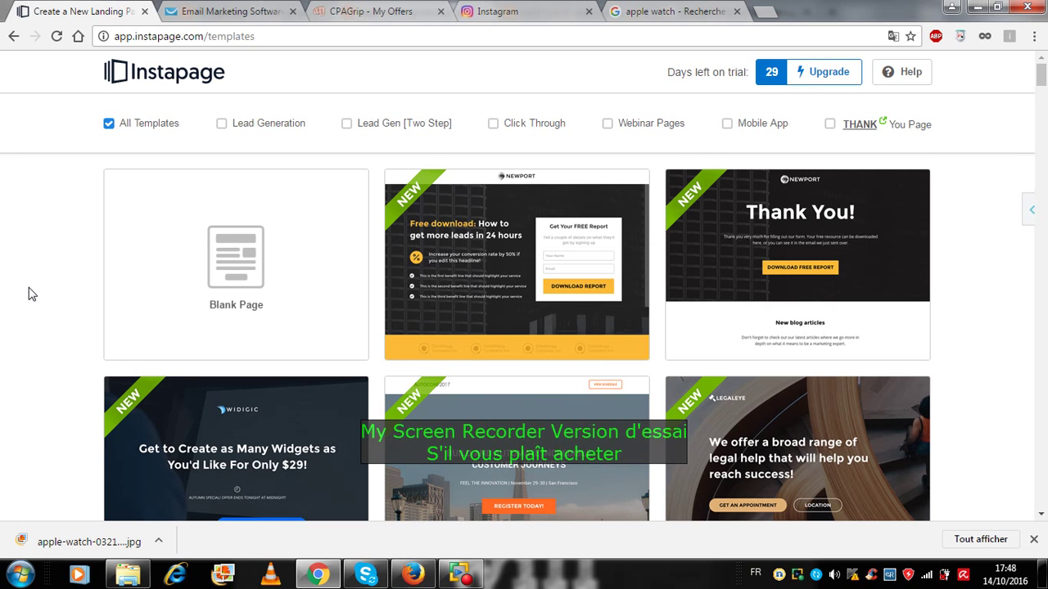
click(229, 270)
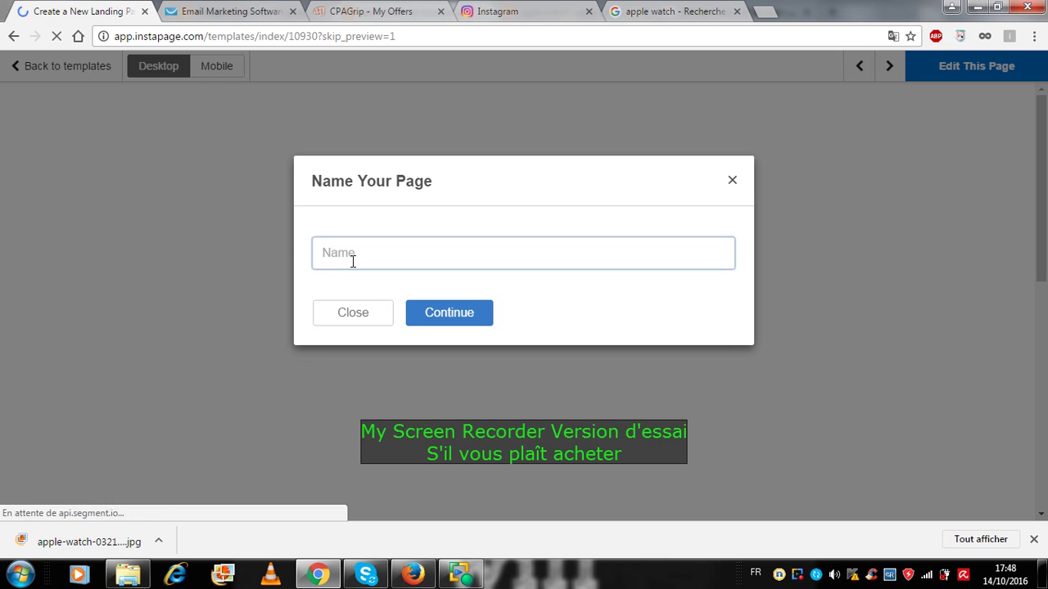
text(appl)
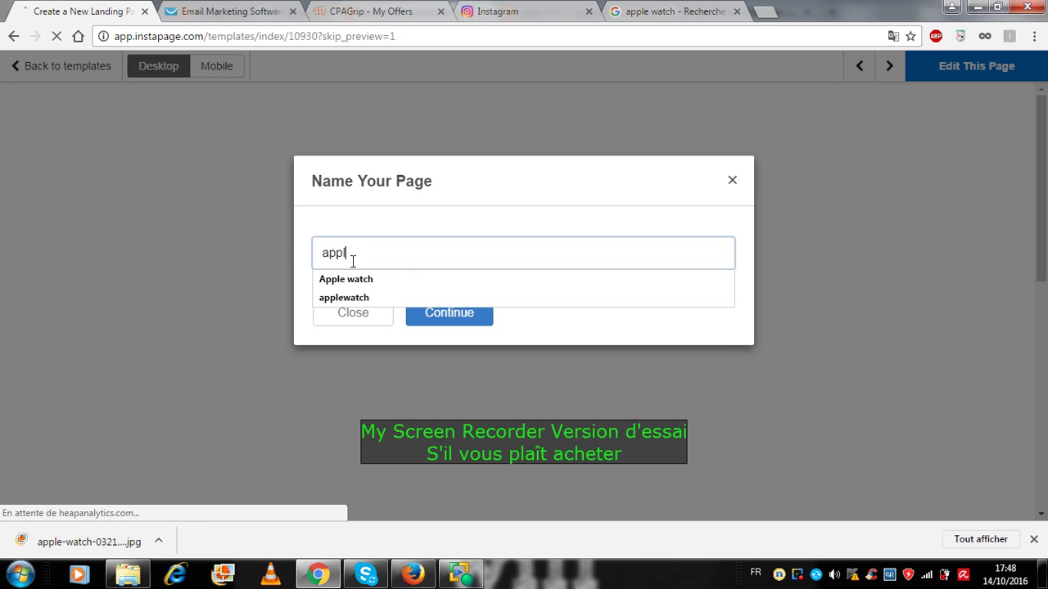
text(e watch)
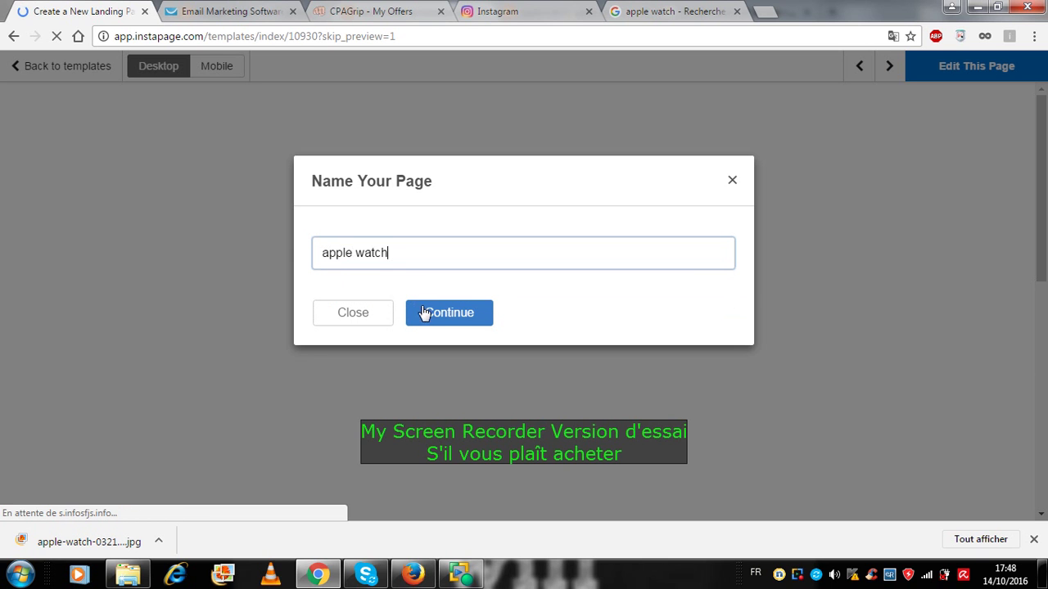
click(430, 314)
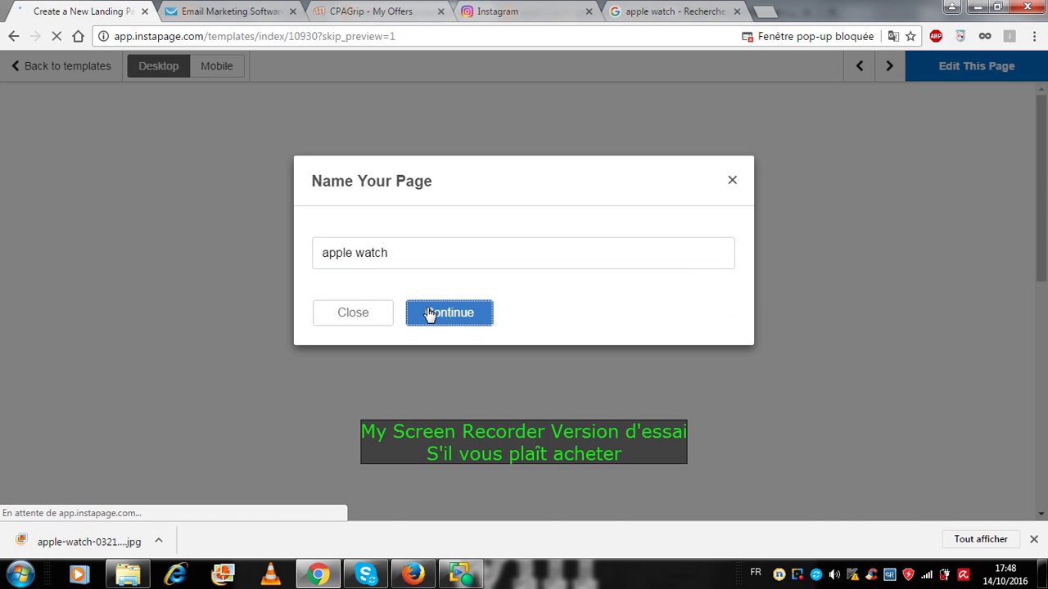